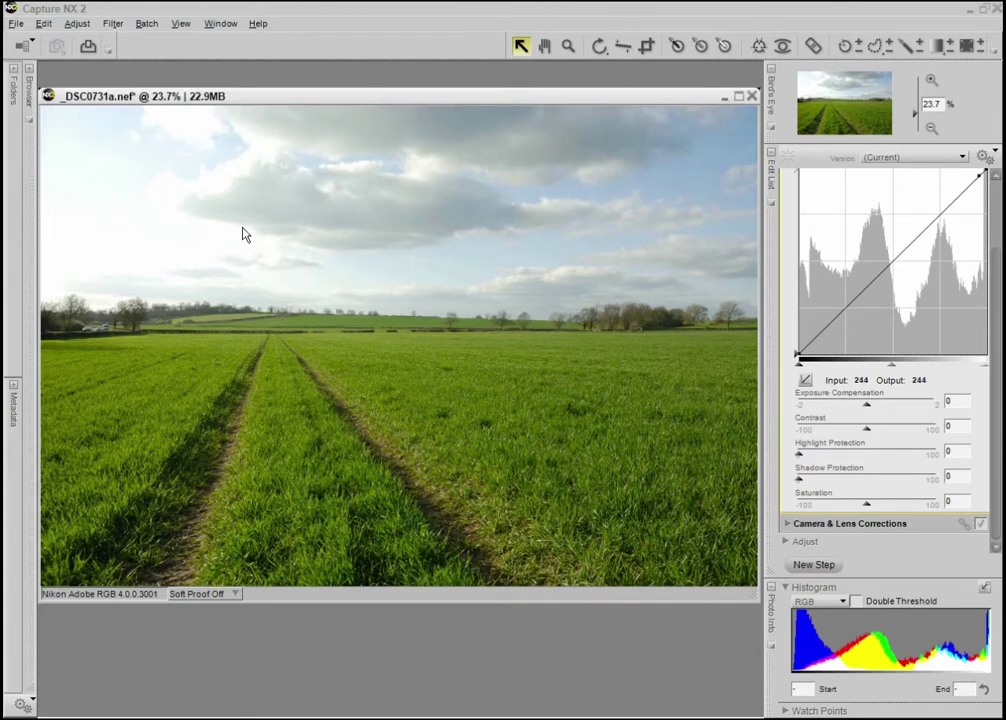
# Drag Exposure Compensation down to -0.55, darkening the sky and clouds
pyautogui.moveTo(866, 410); pyautogui.dragTo(851, 413)
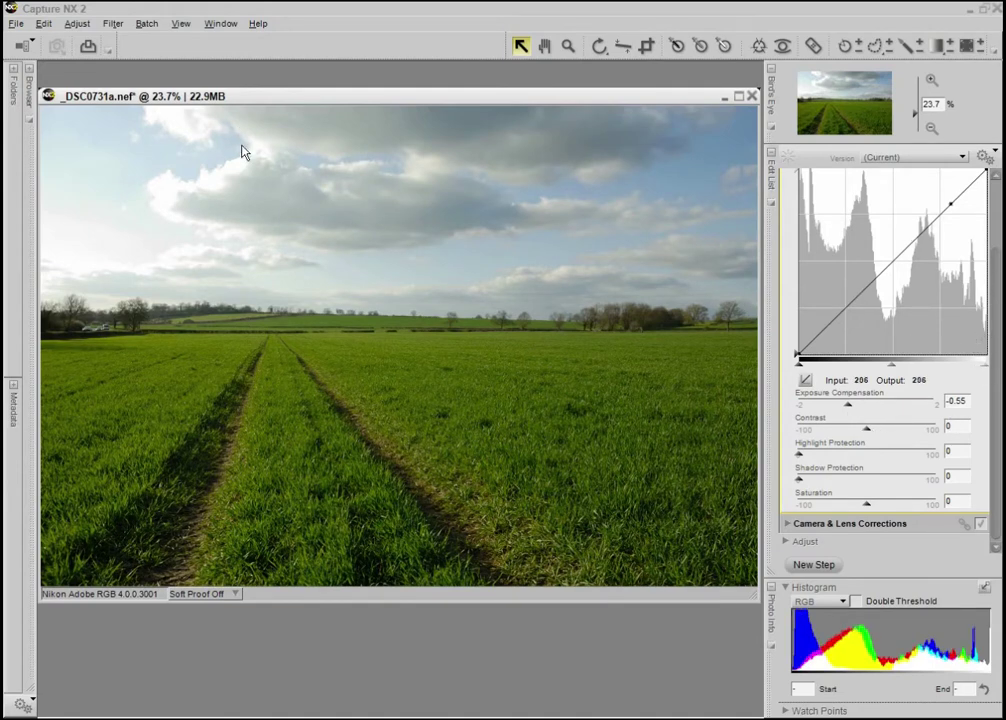
pyautogui.click(77, 23)
# Add a Levels & Curves step and expand its Opacity settings
pyautogui.moveTo(74, 40)
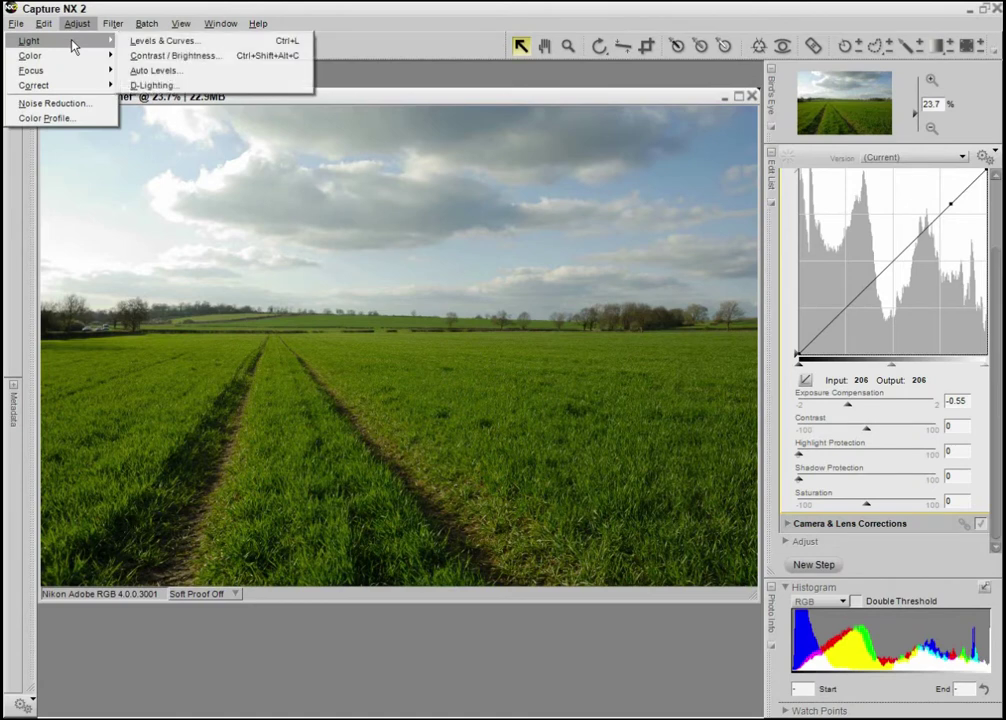
pyautogui.click(136, 41)
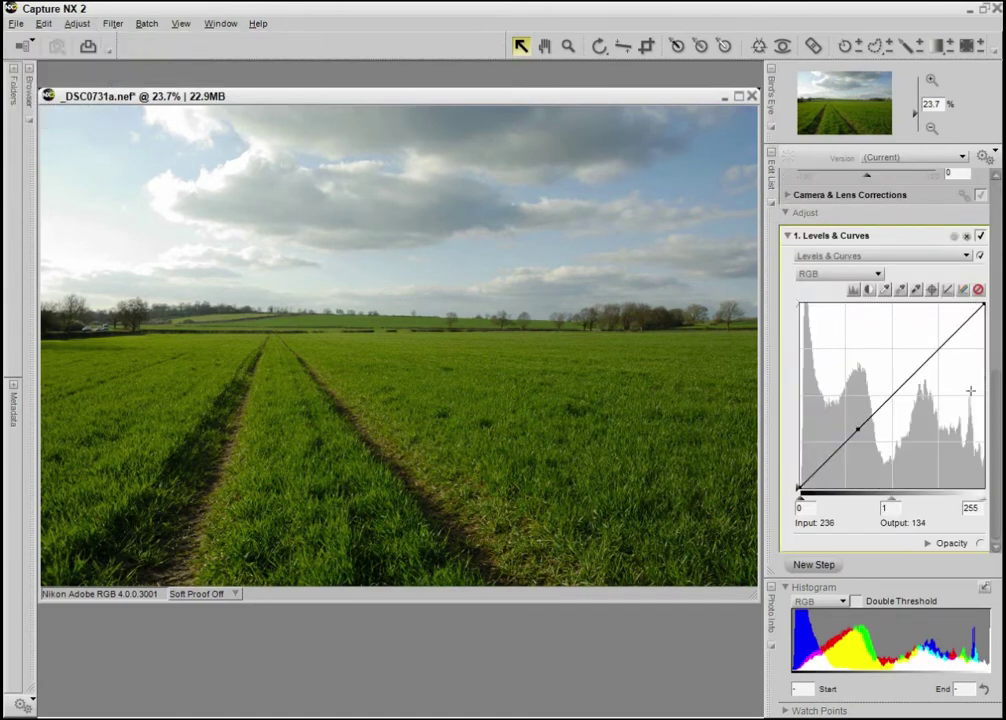
pyautogui.click(929, 543)
pyautogui.scroll(-2, 1000, 486)
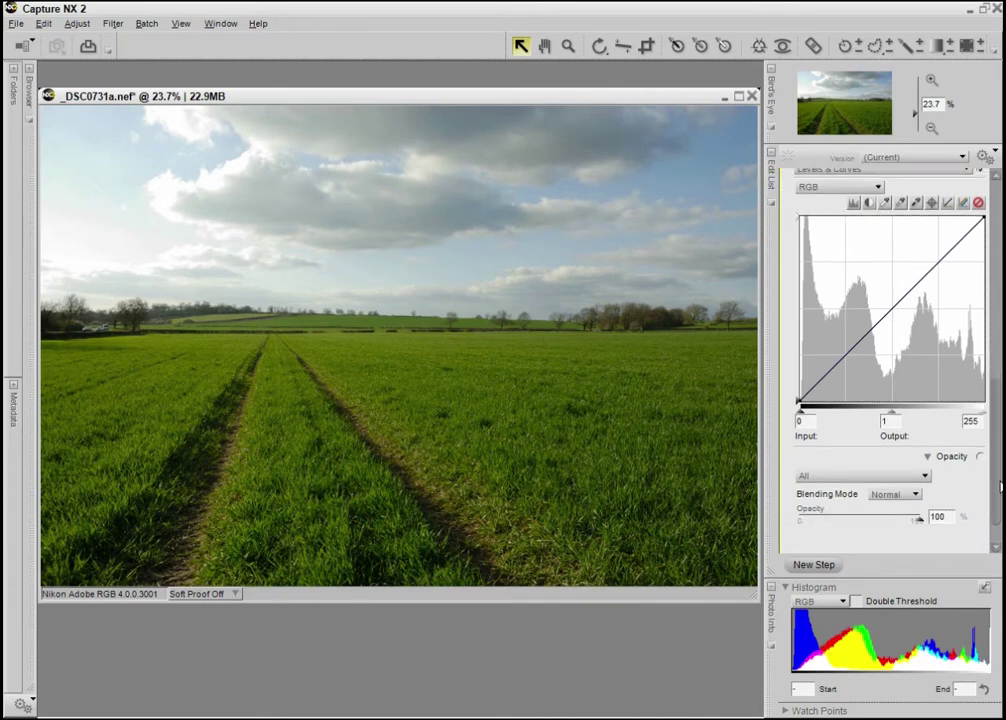
# Set the blending mode to Overlay and pull the curve's midpoint down
pyautogui.moveTo(1000, 486); pyautogui.dragTo(1001, 508)
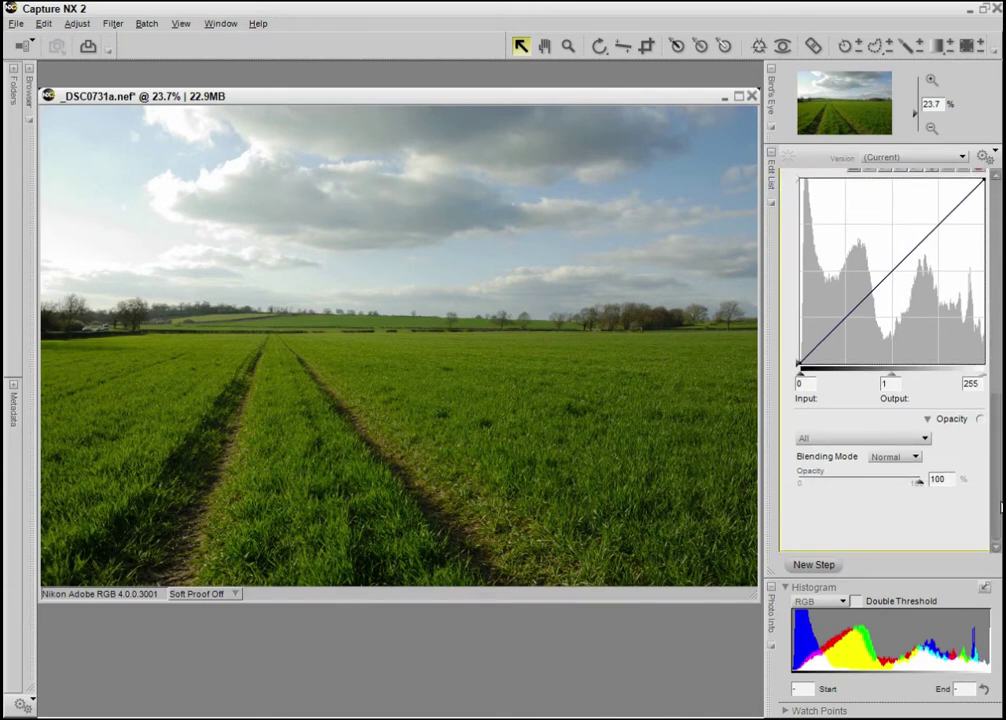
pyautogui.click(905, 459)
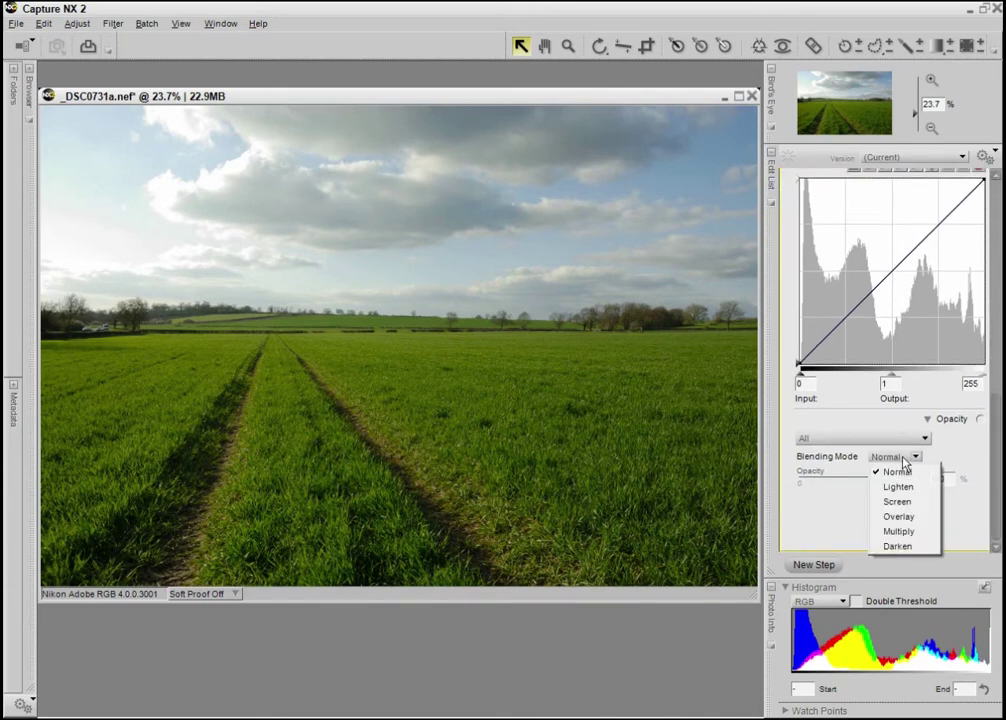
pyautogui.click(916, 519)
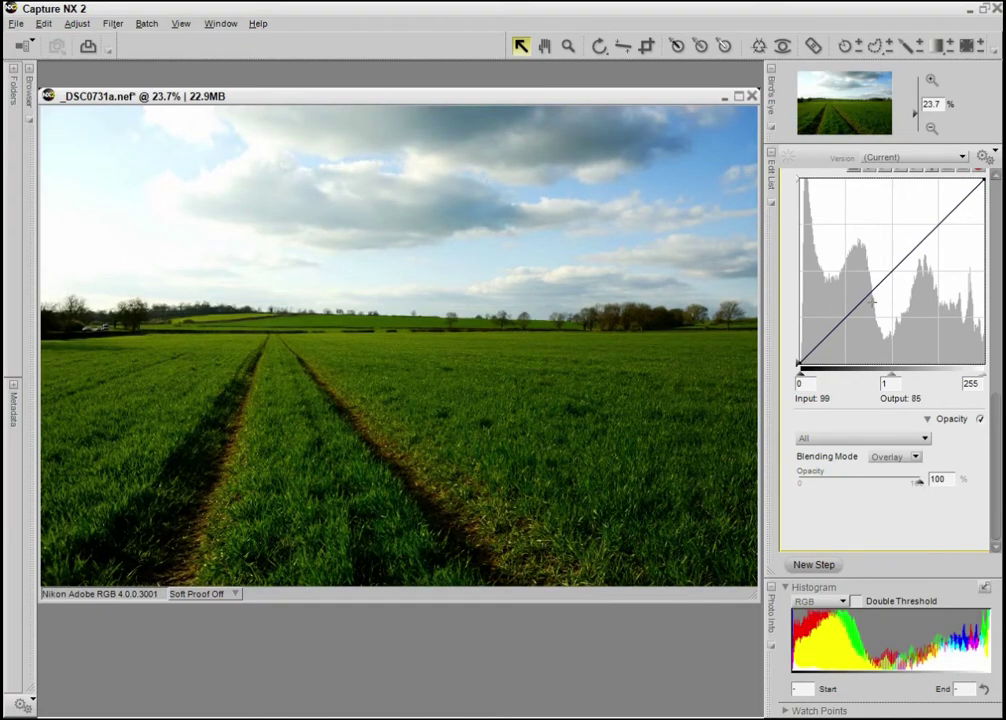
pyautogui.moveTo(872, 293); pyautogui.dragTo(901, 310)
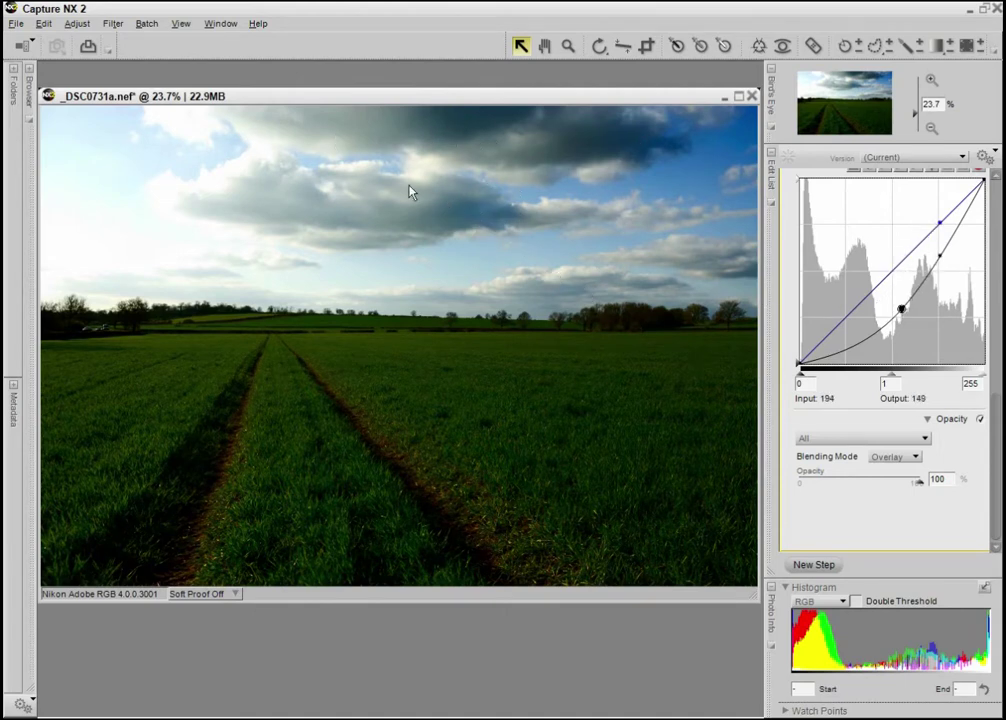
# Split the opacity into Luminance & Chrominance and drop Chrominance opacity to 66%
pyautogui.click(922, 441)
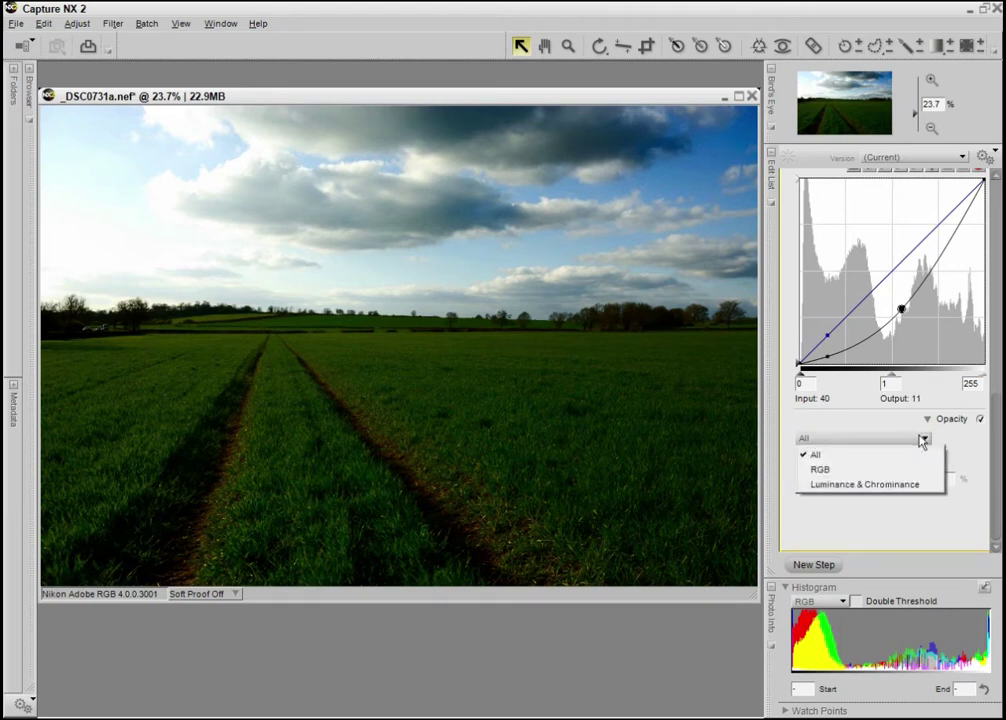
pyautogui.click(866, 485)
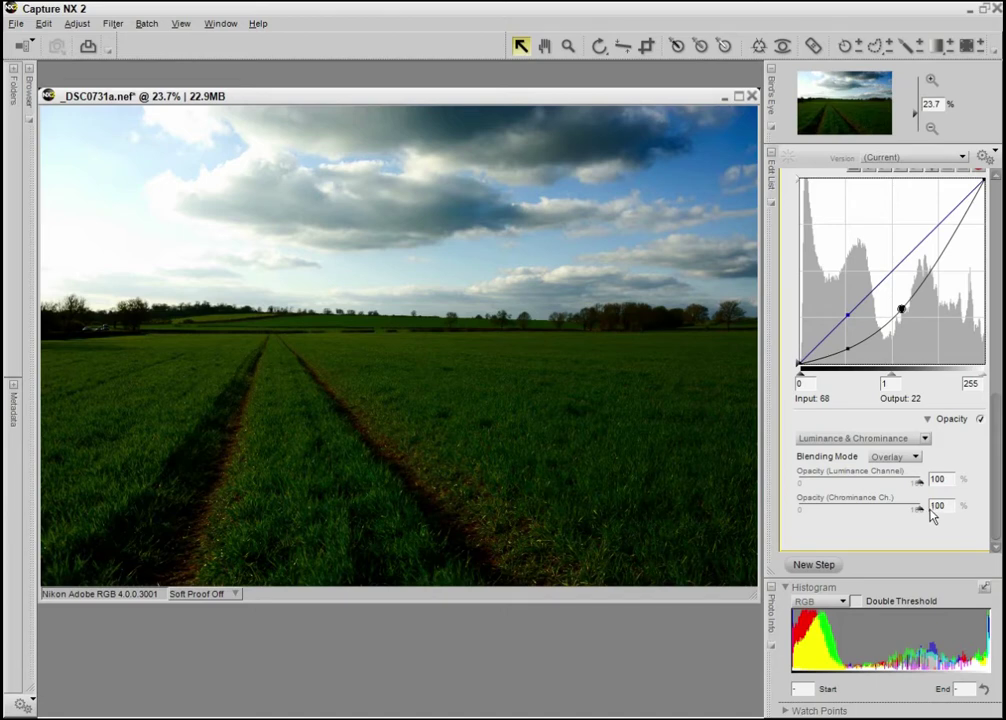
pyautogui.moveTo(924, 515); pyautogui.dragTo(883, 514)
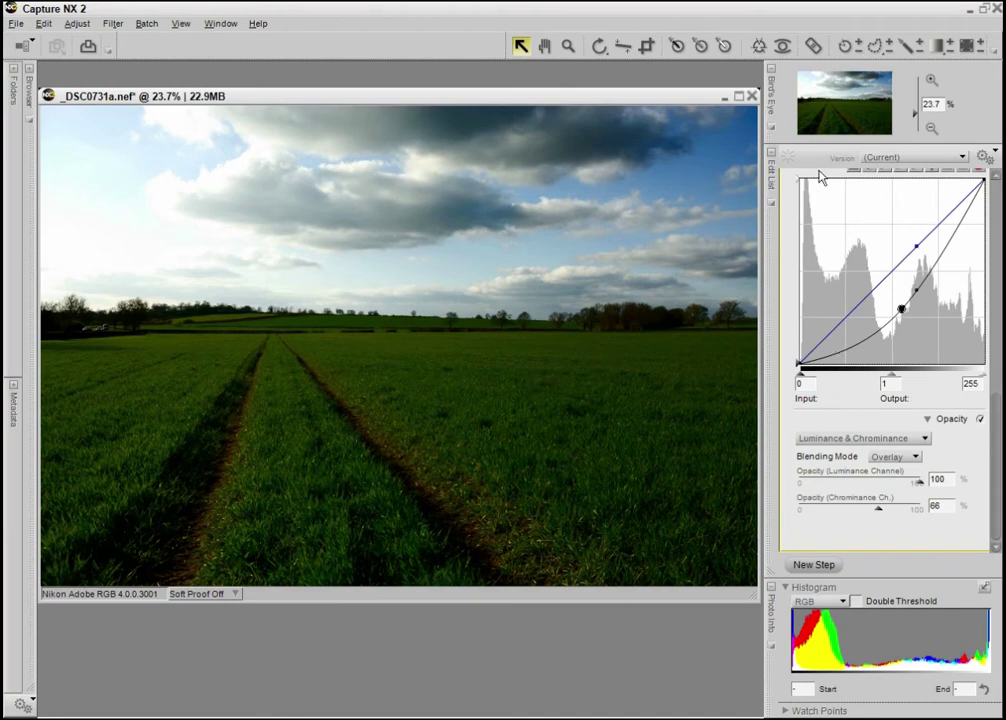
# Place an enlarged selection control point on the dark clouds
pyautogui.click(859, 47)
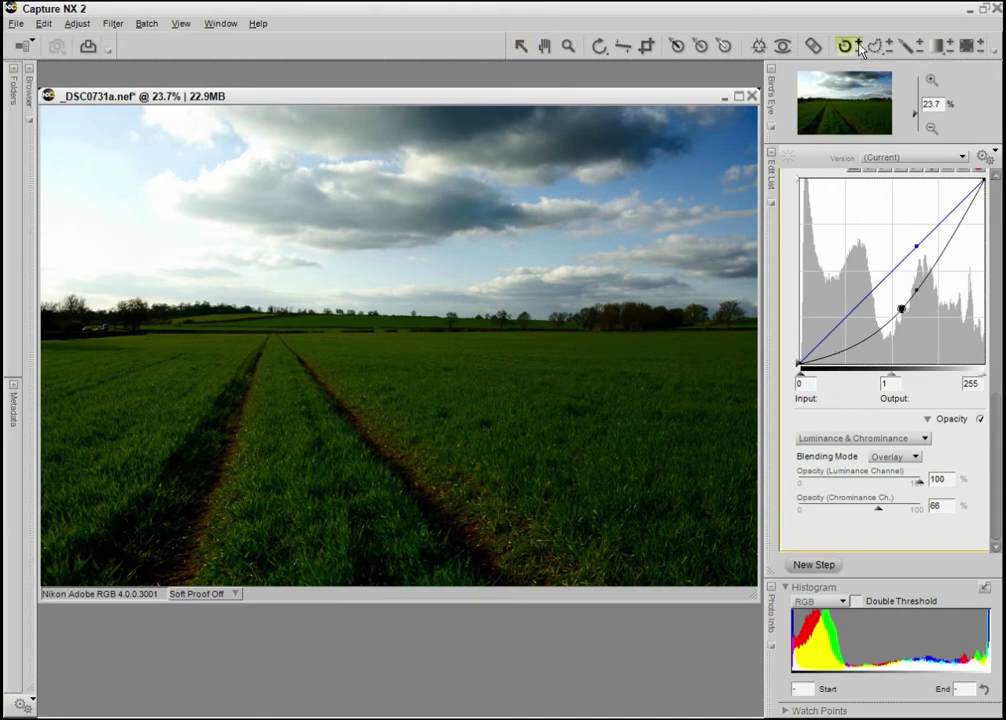
pyautogui.click(596, 148)
pyautogui.moveTo(643, 150); pyautogui.dragTo(650, 150)
# Duplicate the point twice, placing the copies in the left and top-left sky
pyautogui.rightClick(599, 150)
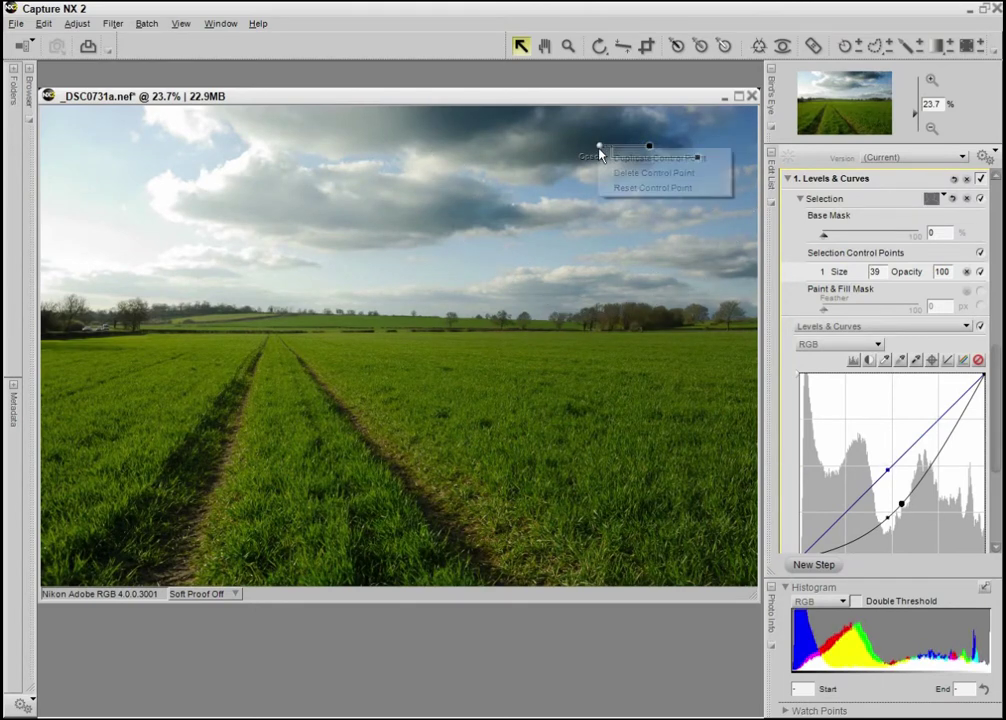
pyautogui.click(636, 159)
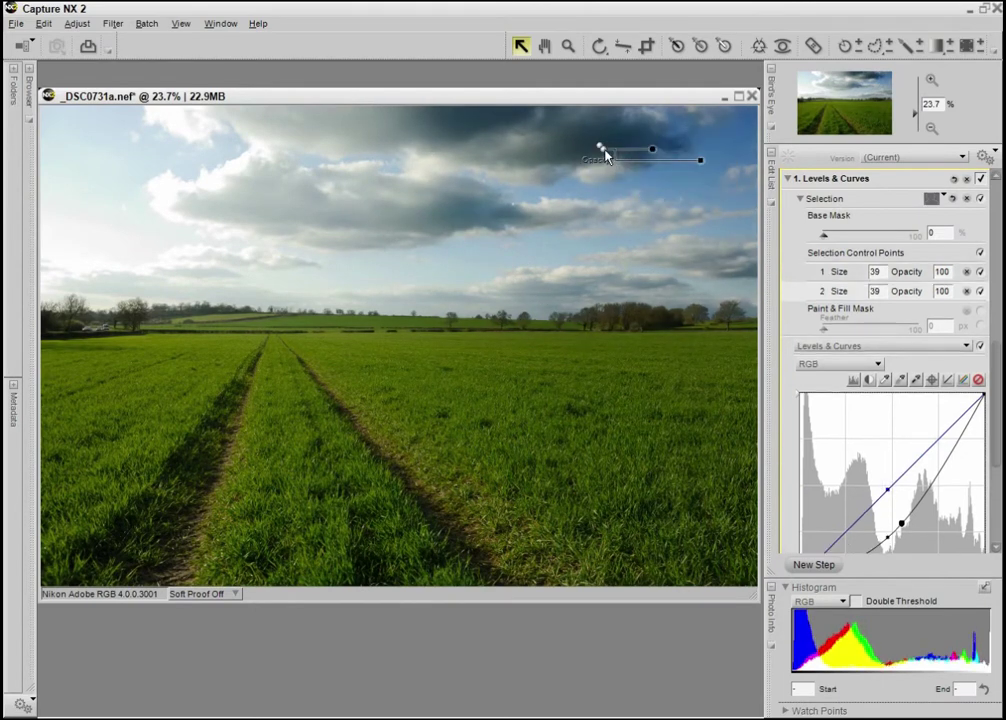
pyautogui.click(406, 145)
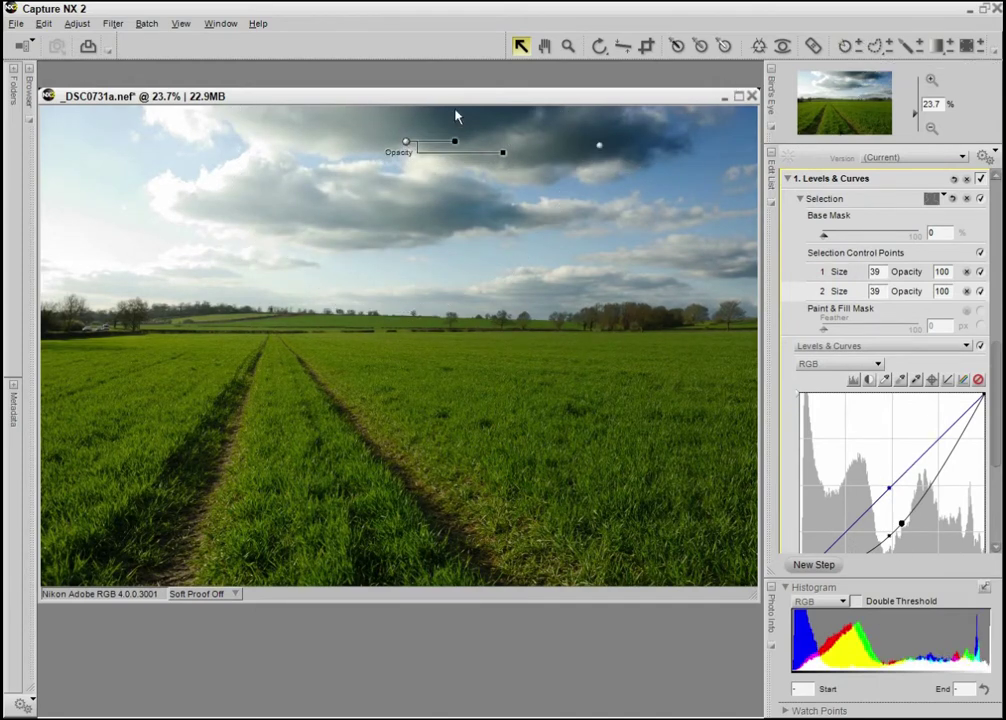
pyautogui.rightClick(405, 145)
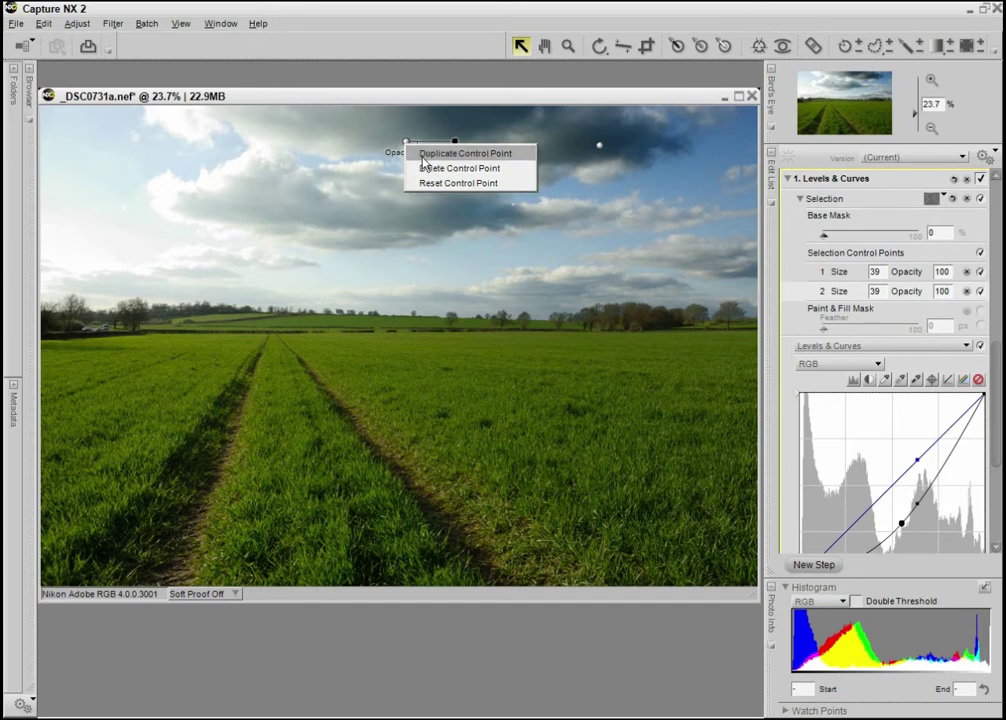
pyautogui.click(420, 153)
pyautogui.click(256, 160)
pyautogui.moveTo(256, 160); pyautogui.dragTo(242, 124)
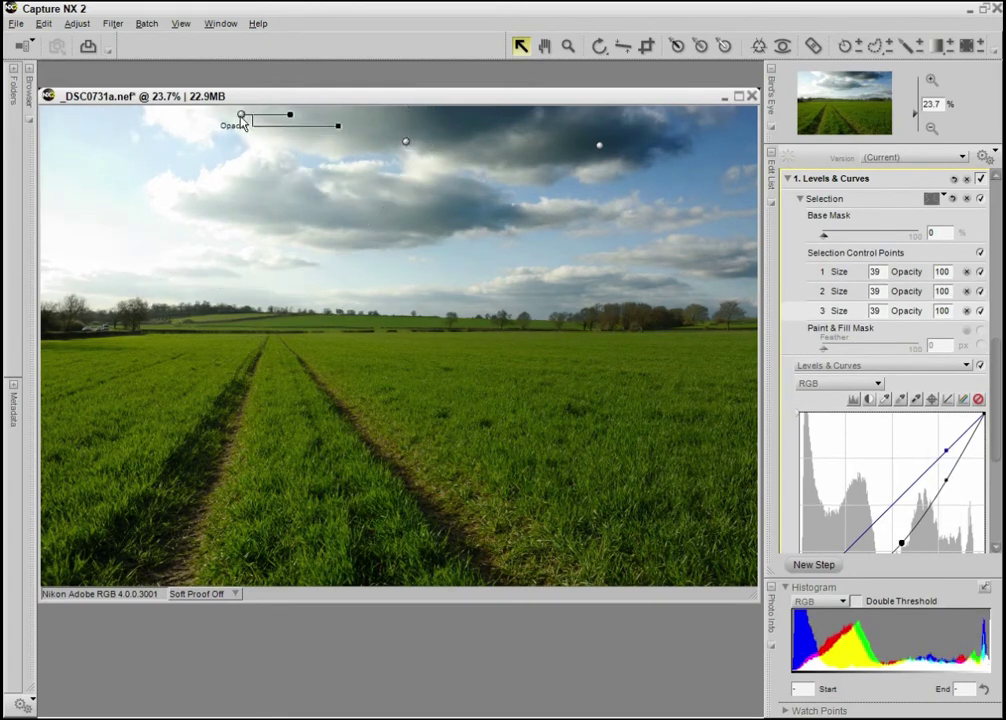
# Select the 512 px Selection Brush, then toggle the curve step repeatedly to compare before and after
pyautogui.click(906, 46)
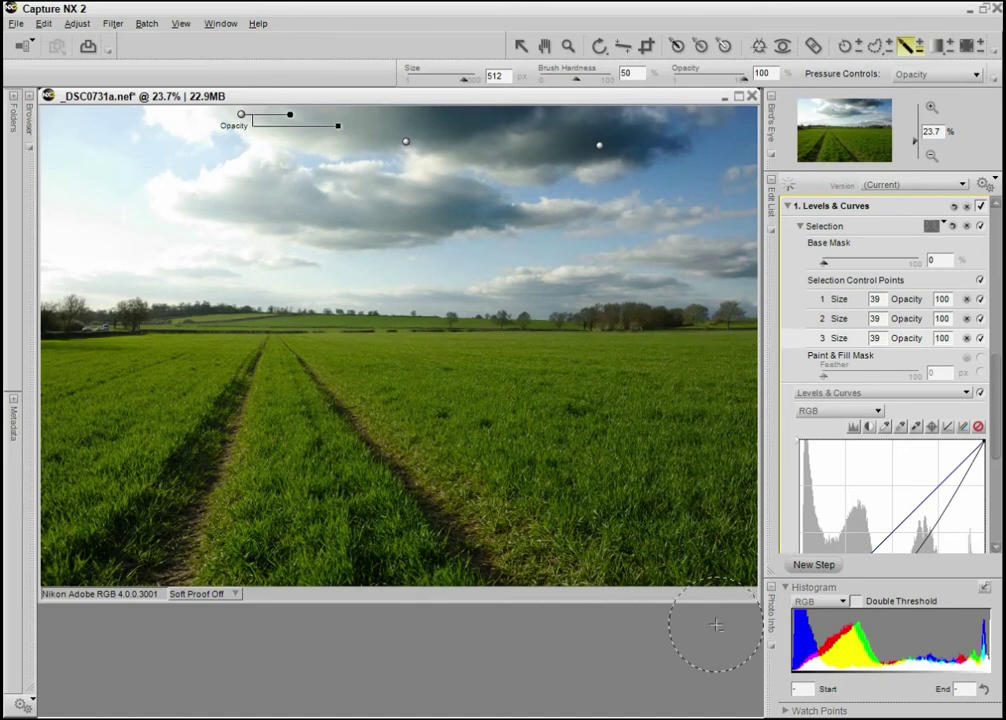
pyautogui.scroll(-5, 1001, 425)
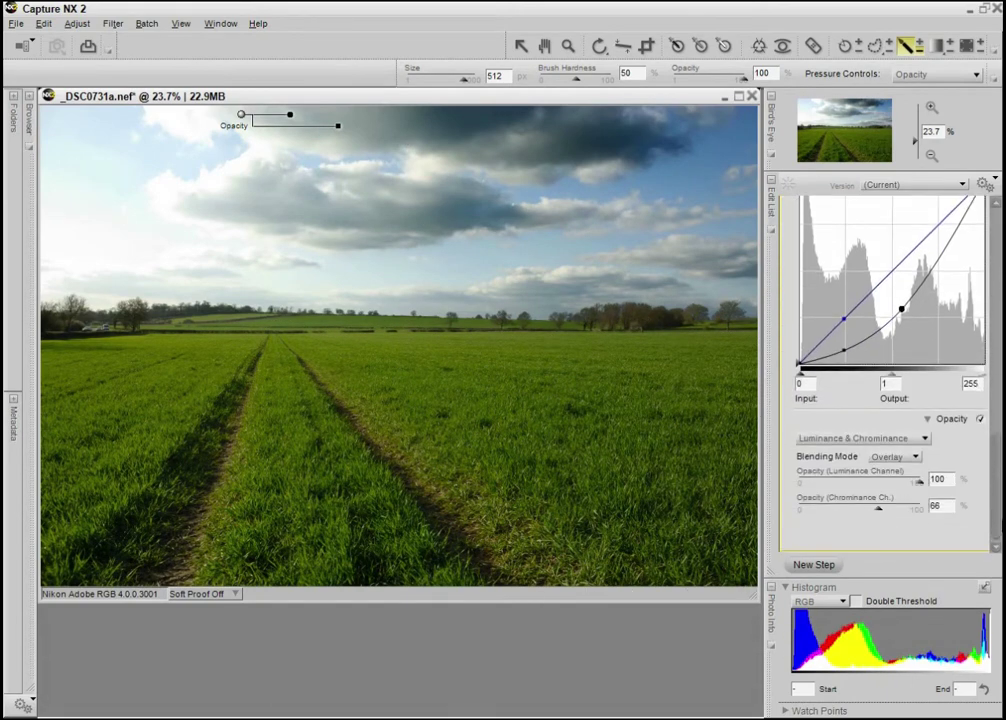
pyautogui.click(980, 421)
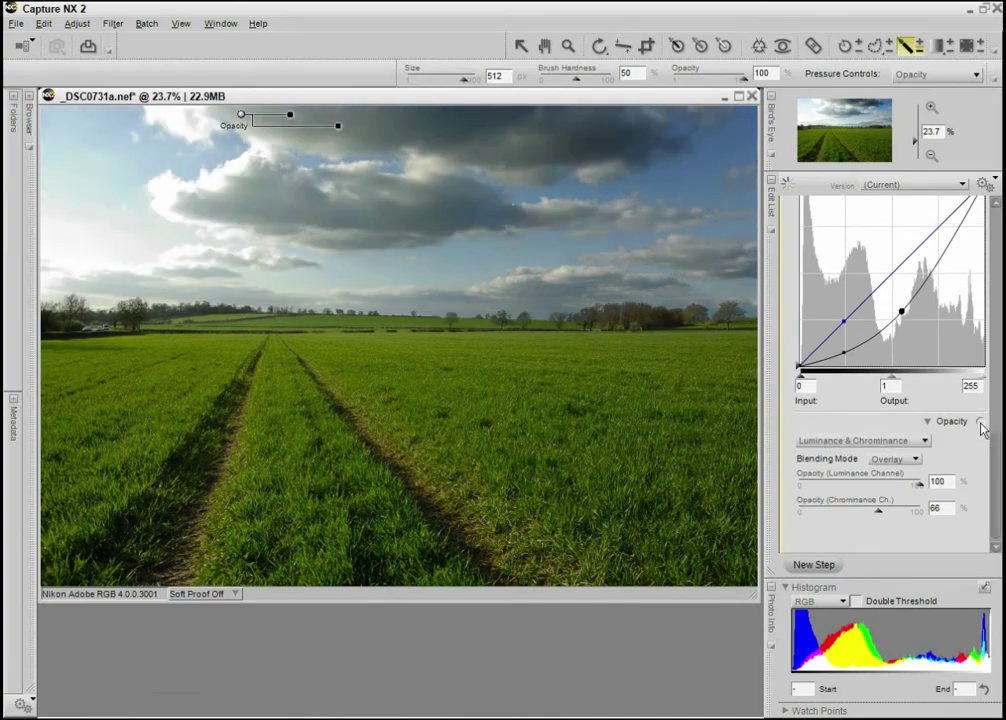
pyautogui.click(980, 421)
pyautogui.click(980, 421)
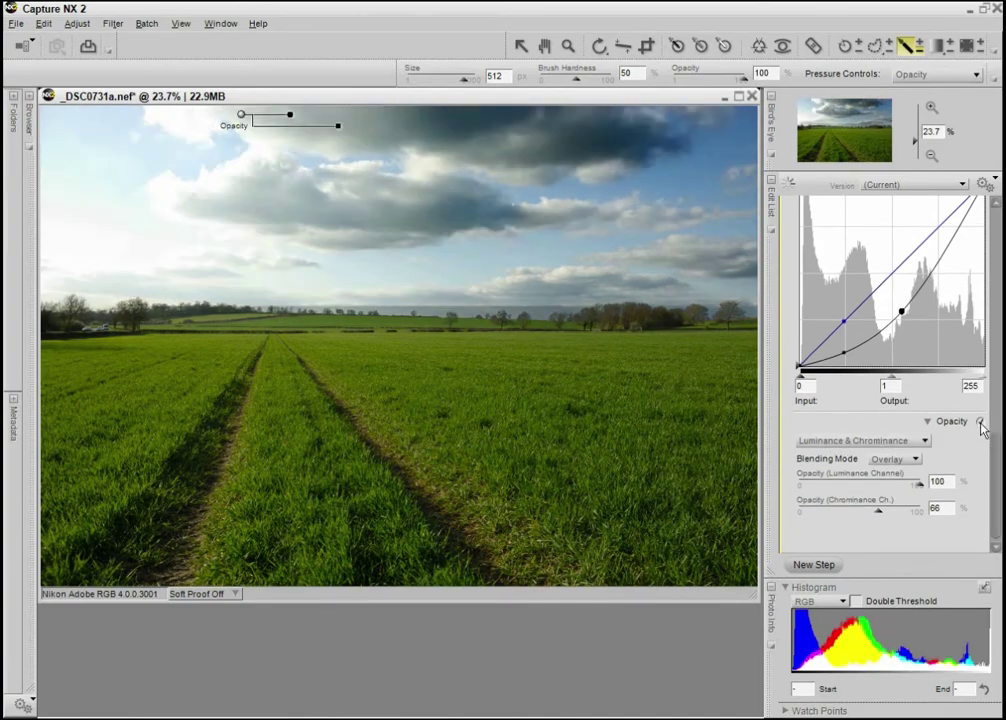
pyautogui.click(980, 421)
pyautogui.click(980, 421)
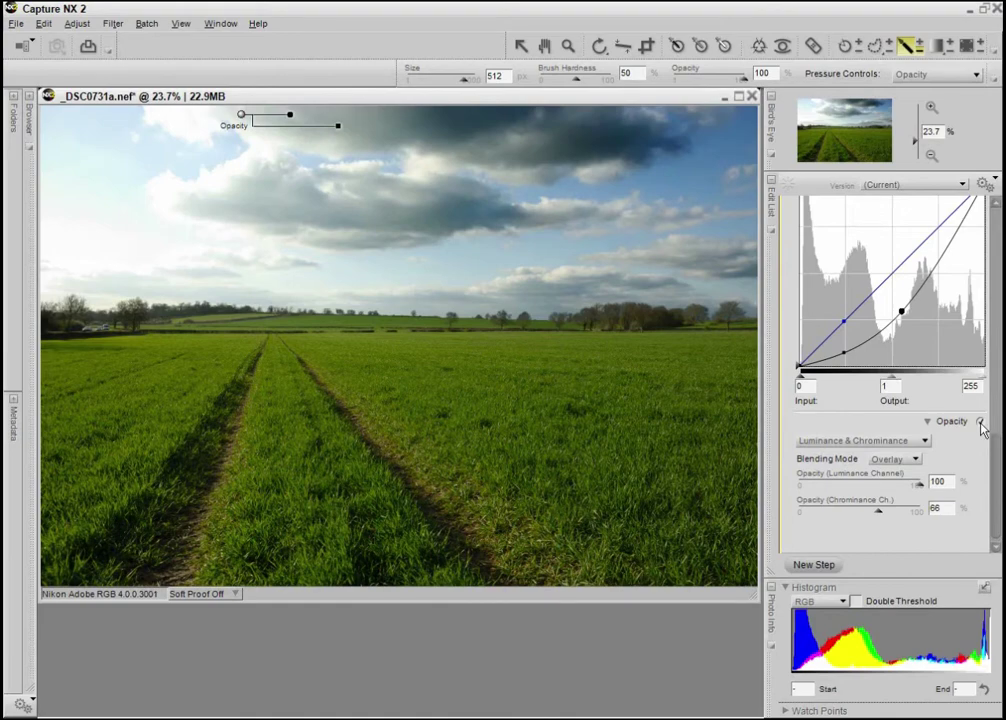
pyautogui.click(980, 421)
pyautogui.click(980, 422)
pyautogui.click(980, 422)
pyautogui.click(980, 422)
pyautogui.click(980, 421)
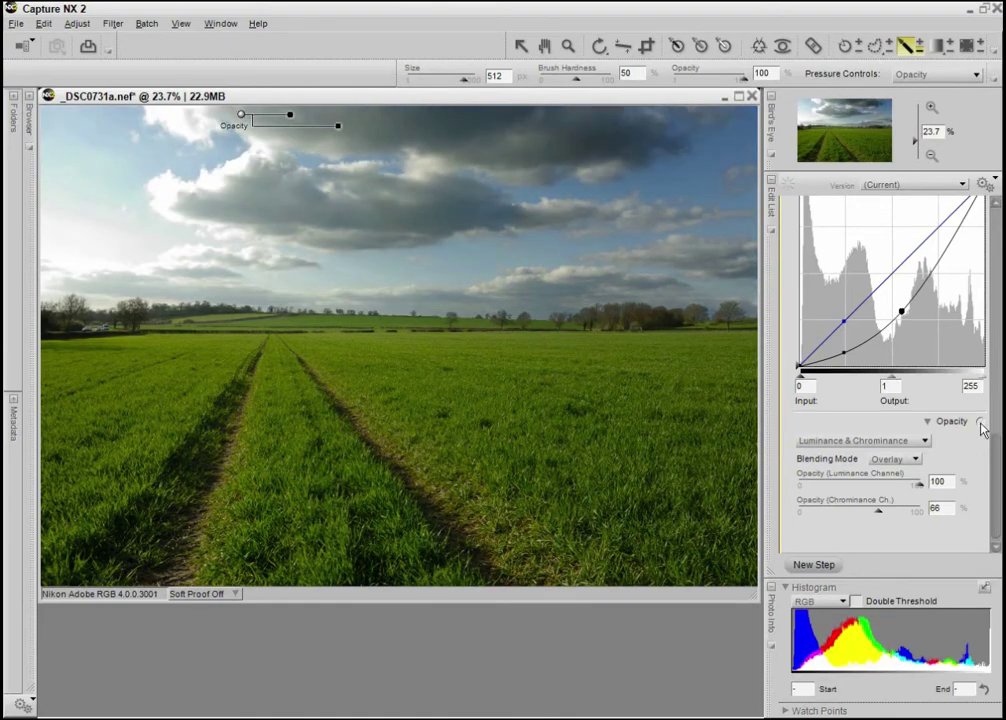
pyautogui.click(980, 421)
pyautogui.click(980, 421)
pyautogui.click(980, 421)
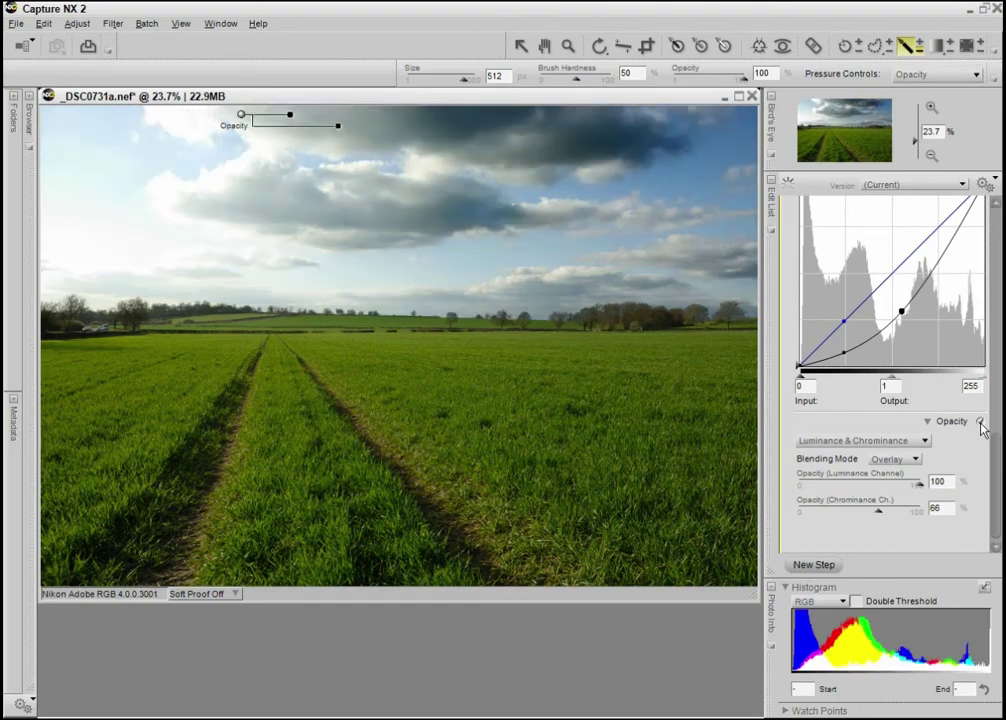
pyautogui.click(980, 421)
pyautogui.click(980, 421)
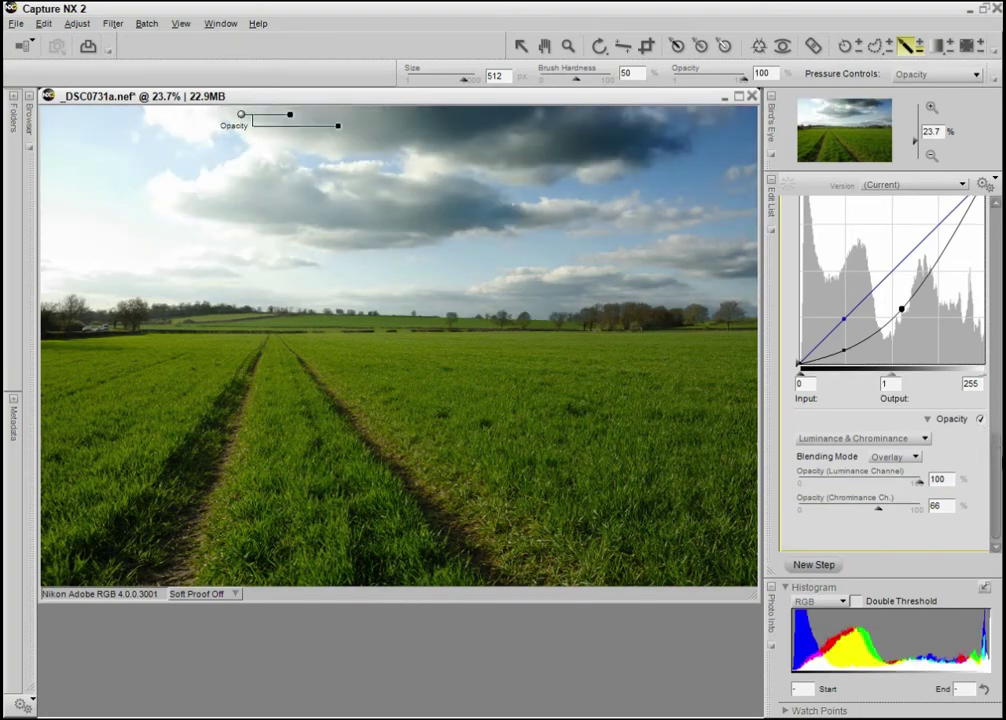
# Add a second Levels & Curves step and bow its RGB curve upward to brighten midtones
pyautogui.click(77, 25)
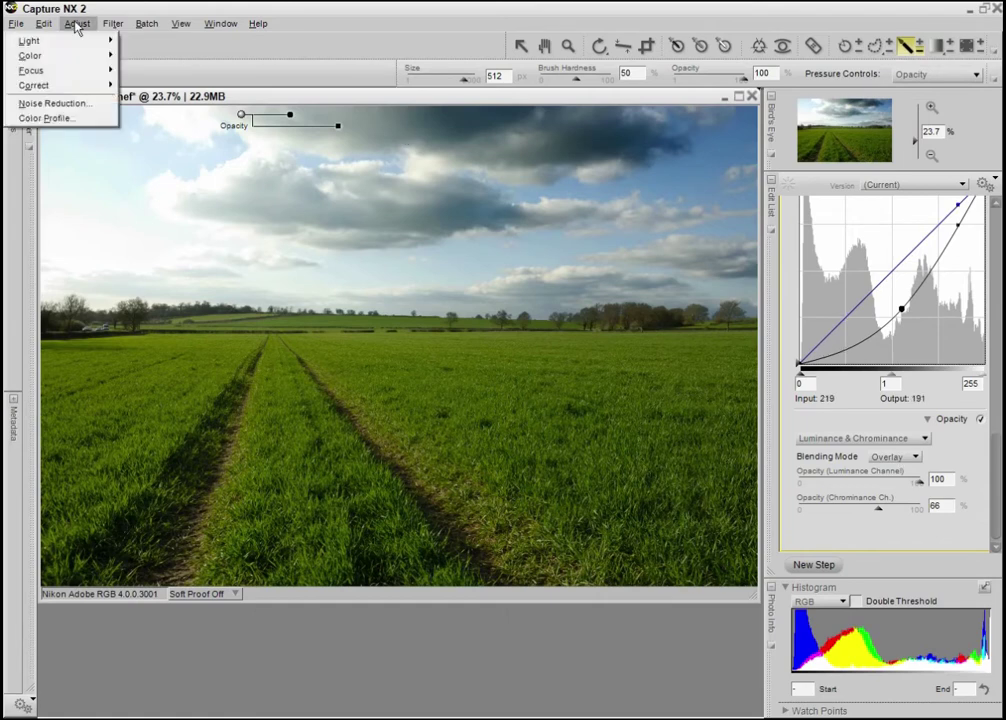
pyautogui.moveTo(74, 40)
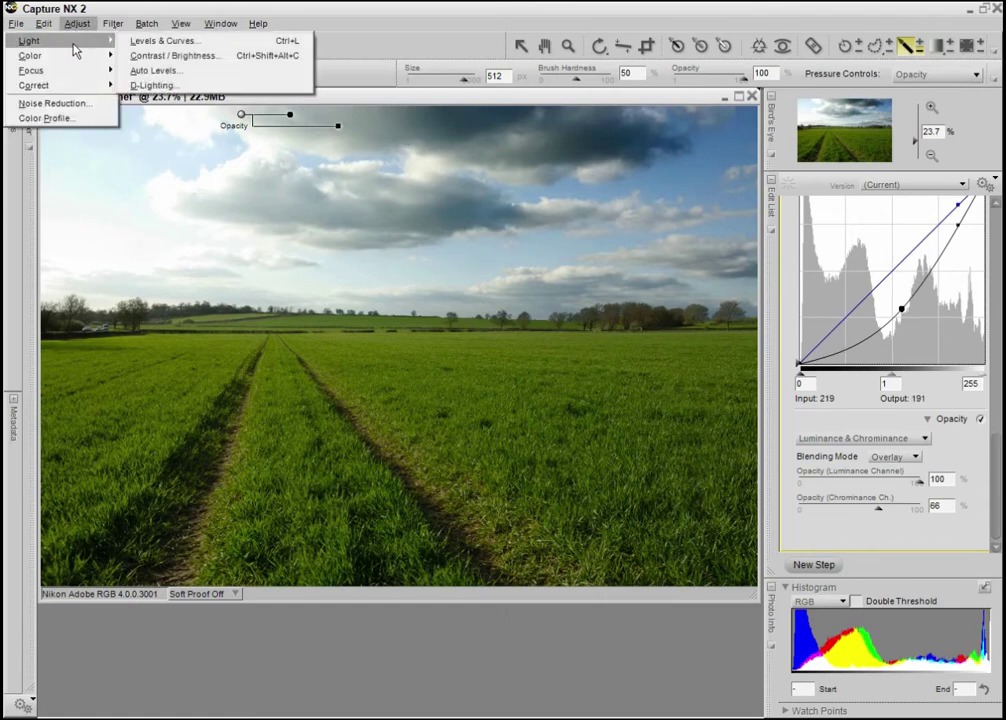
pyautogui.click(146, 41)
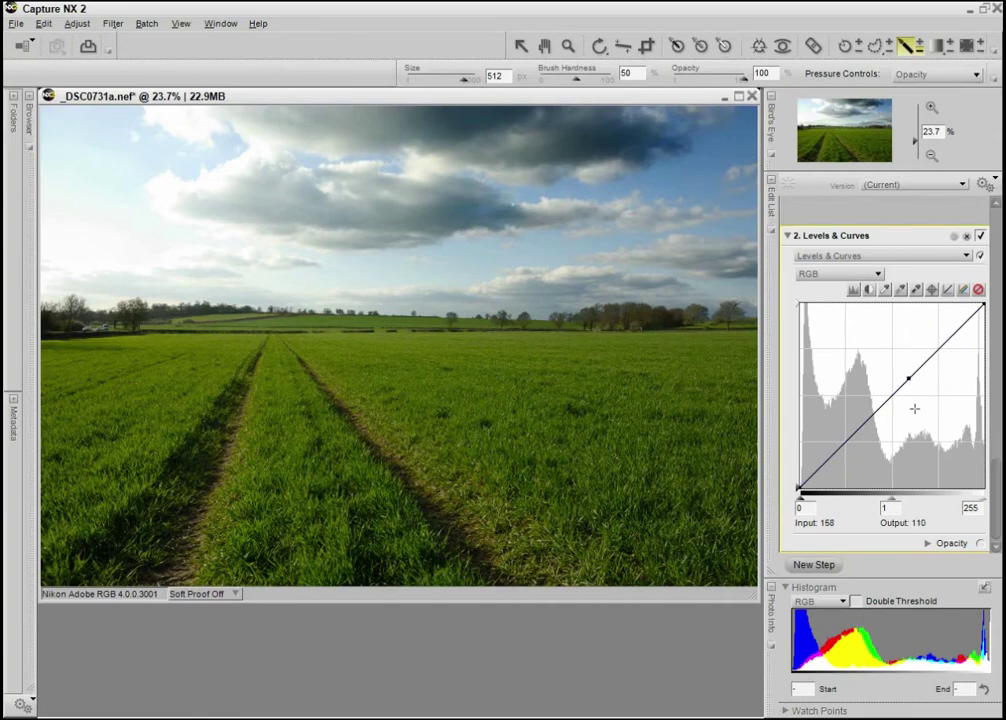
pyautogui.moveTo(905, 390); pyautogui.dragTo(885, 372)
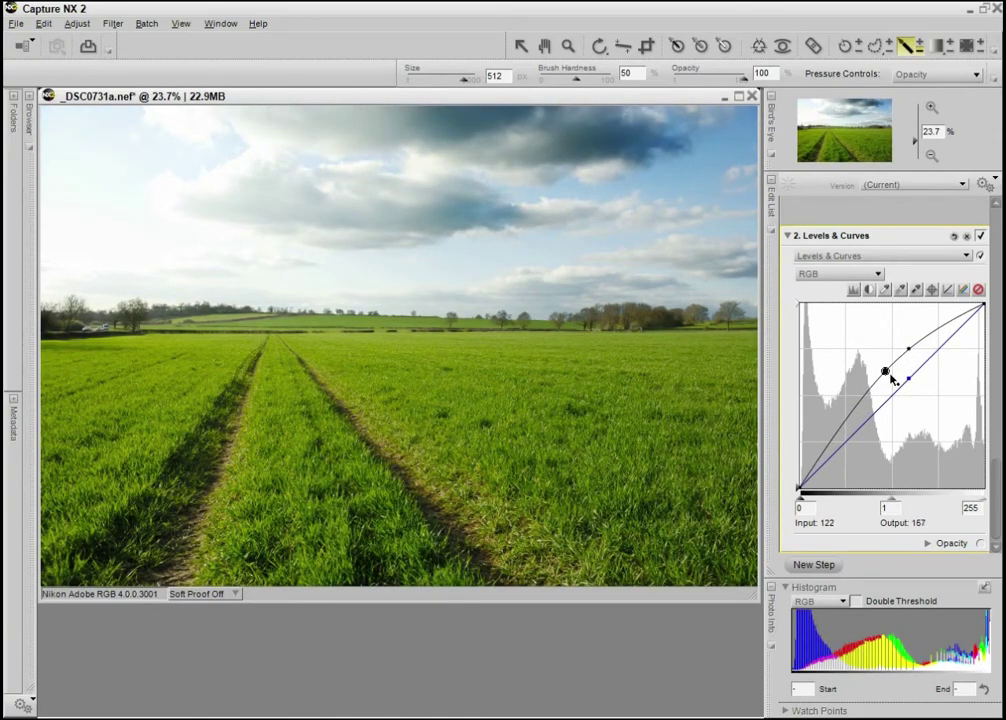
pyautogui.moveTo(885, 371); pyautogui.dragTo(888, 380)
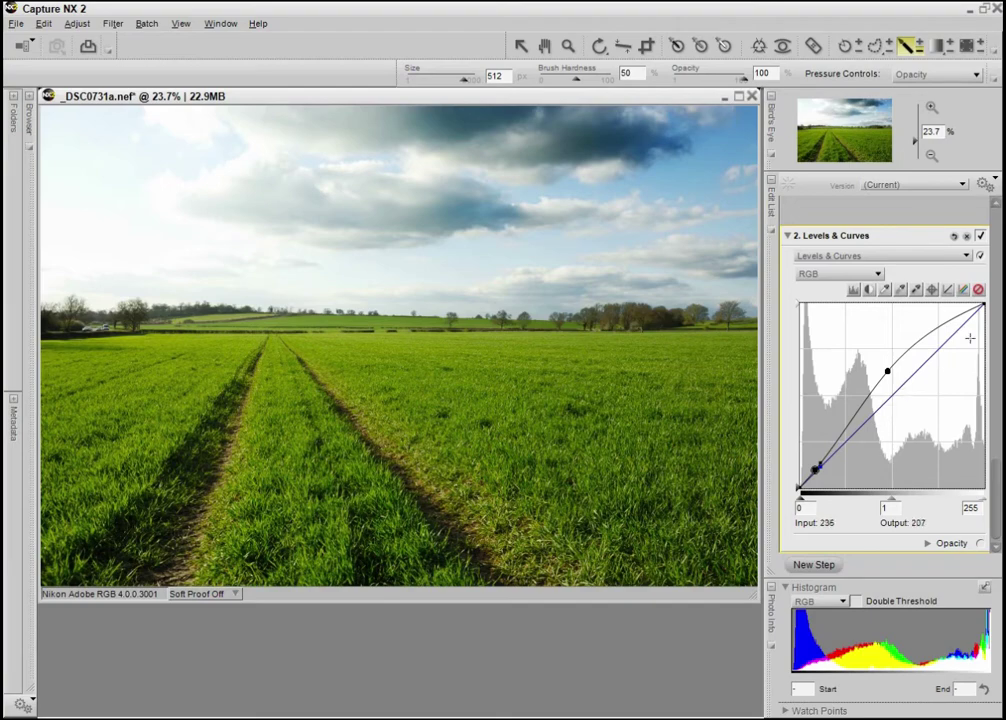
# Toggle the new curve step off and on to compare, leaving it enabled
pyautogui.click(980, 238)
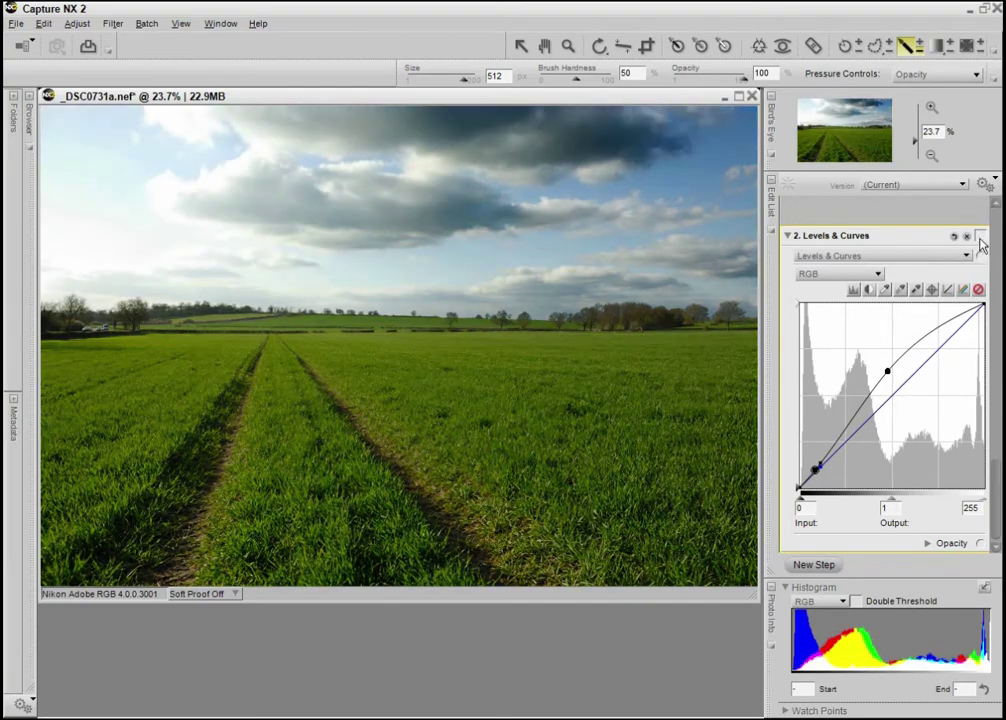
pyautogui.click(980, 237)
pyautogui.click(980, 237)
pyautogui.click(980, 237)
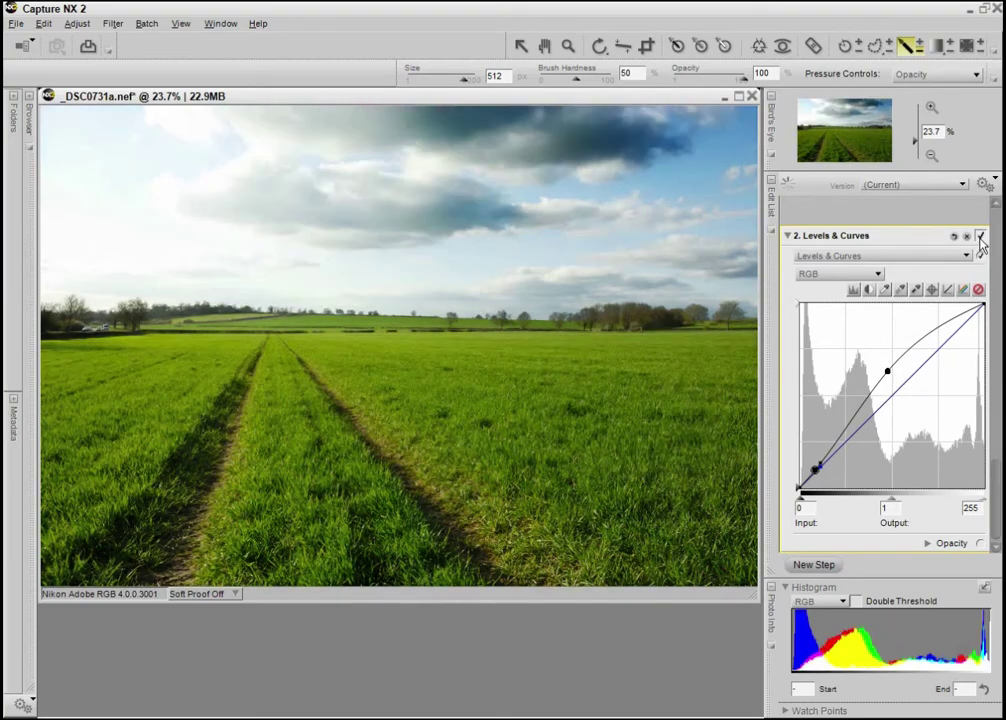
pyautogui.click(980, 237)
pyautogui.click(980, 237)
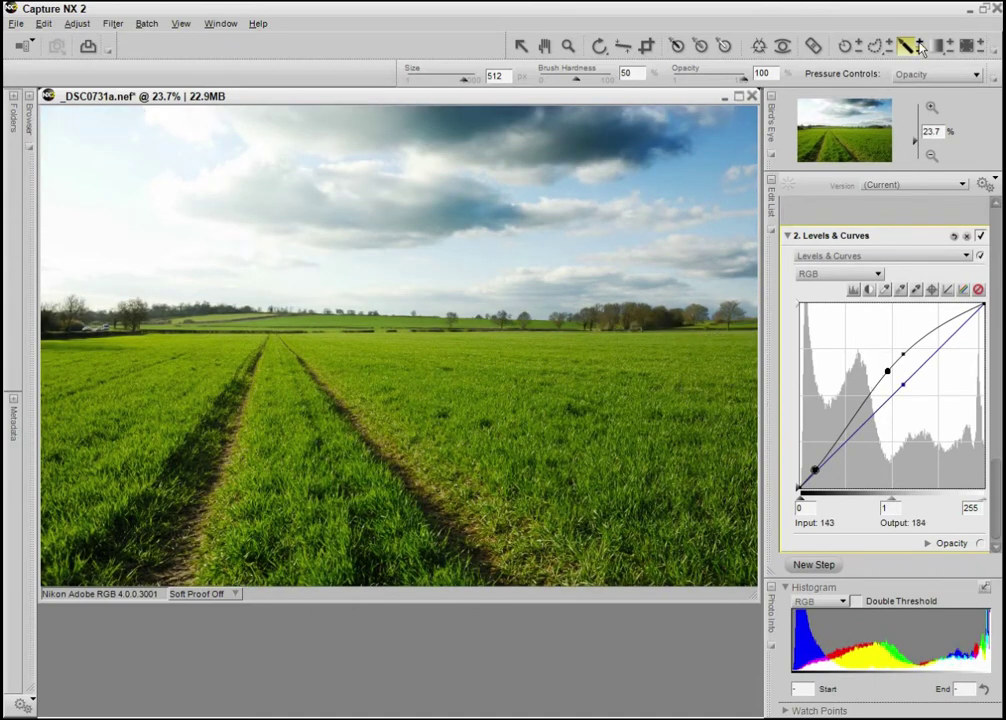
pyautogui.click(847, 45)
# Place a size-35 selection point on the central grass and duplicate it twice across the field
pyautogui.click(534, 373)
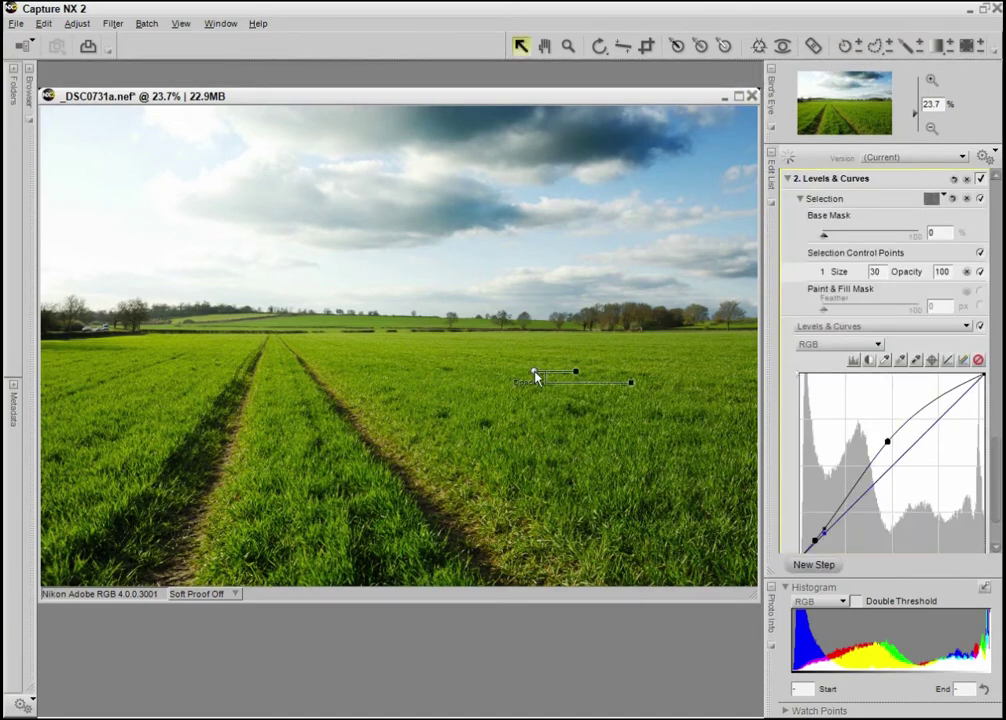
pyautogui.moveTo(577, 372); pyautogui.dragTo(173, 348)
pyautogui.rightClick(655, 355)
pyautogui.click(674, 358)
pyautogui.rightClick(397, 347)
pyautogui.click(413, 352)
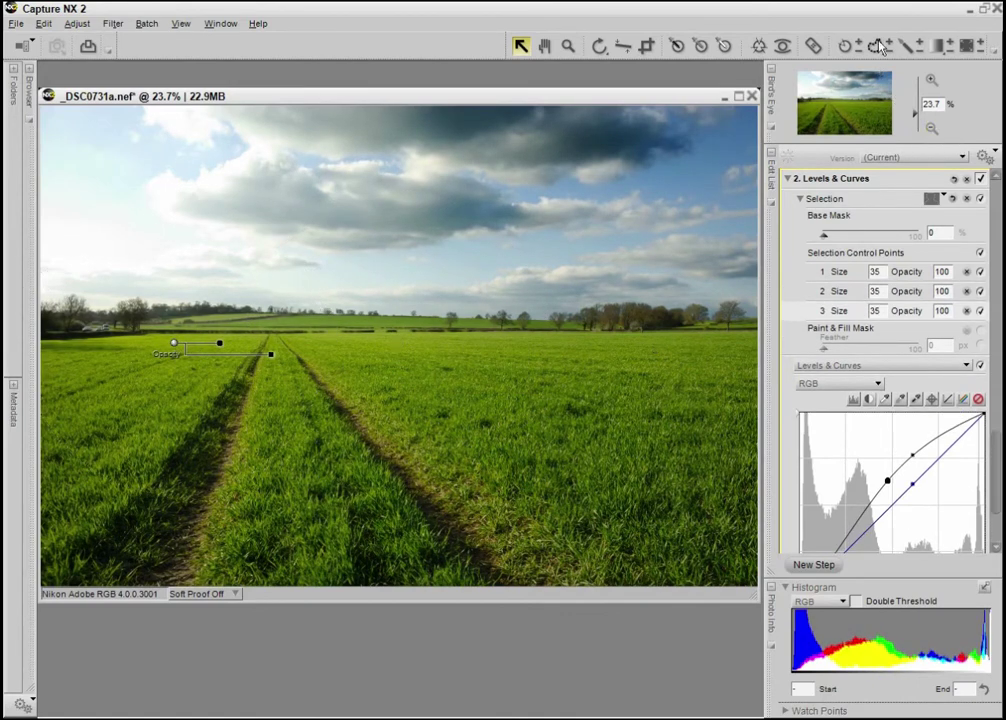
pyautogui.click(908, 45)
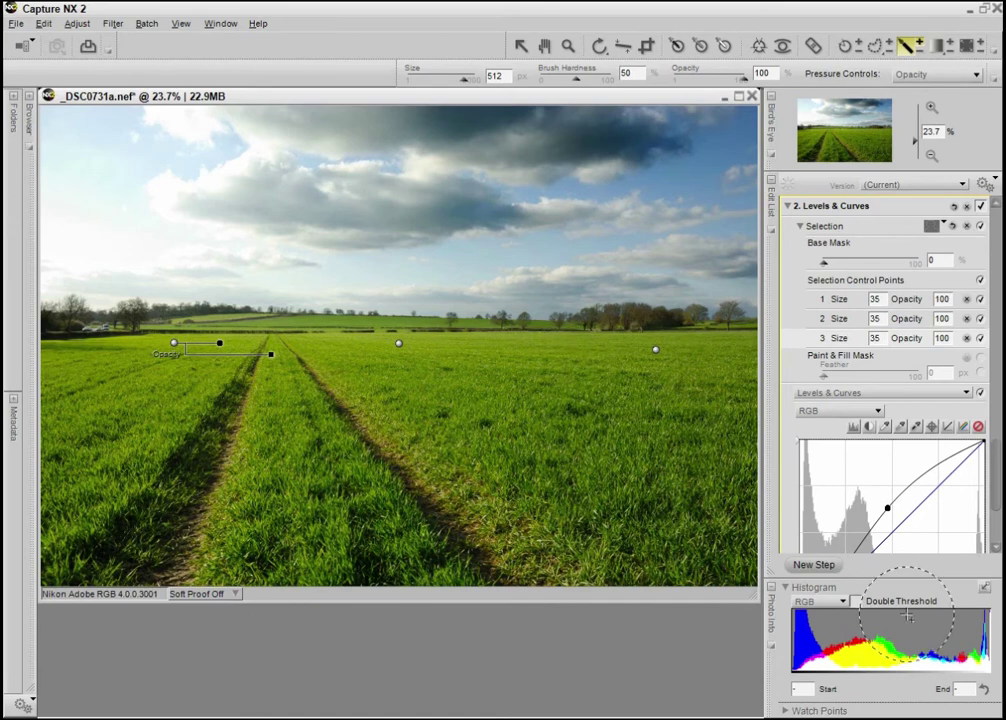
# Toggle the foreground selection mask off and on to compare its effect
pyautogui.scroll(-3, 880, 380)
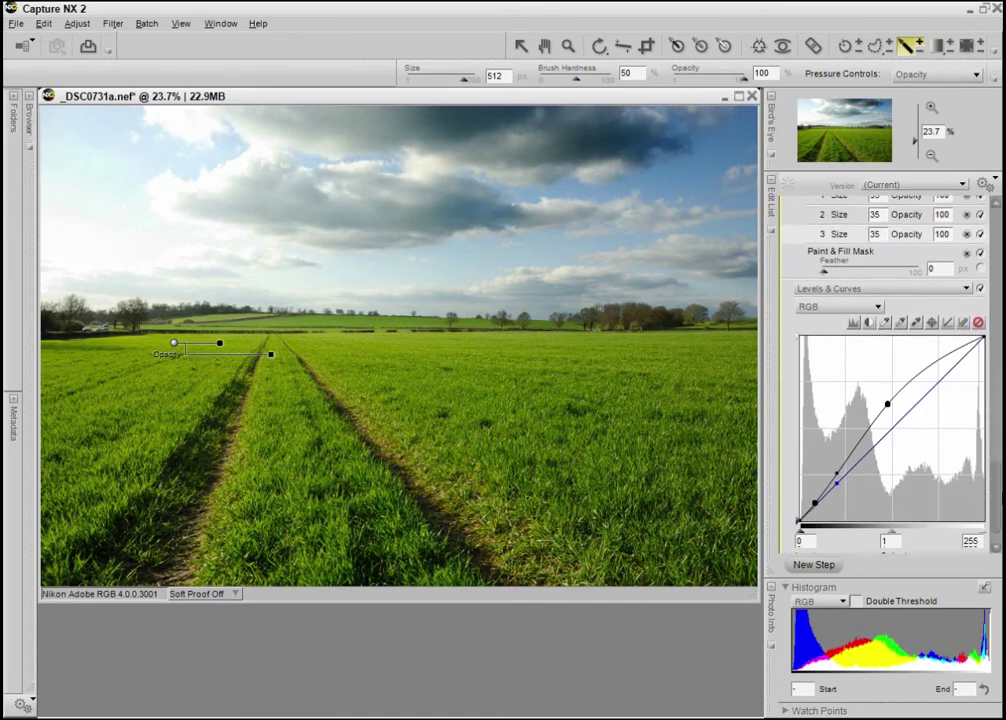
pyautogui.scroll(1, 880, 380)
pyautogui.scroll(3, 880, 380)
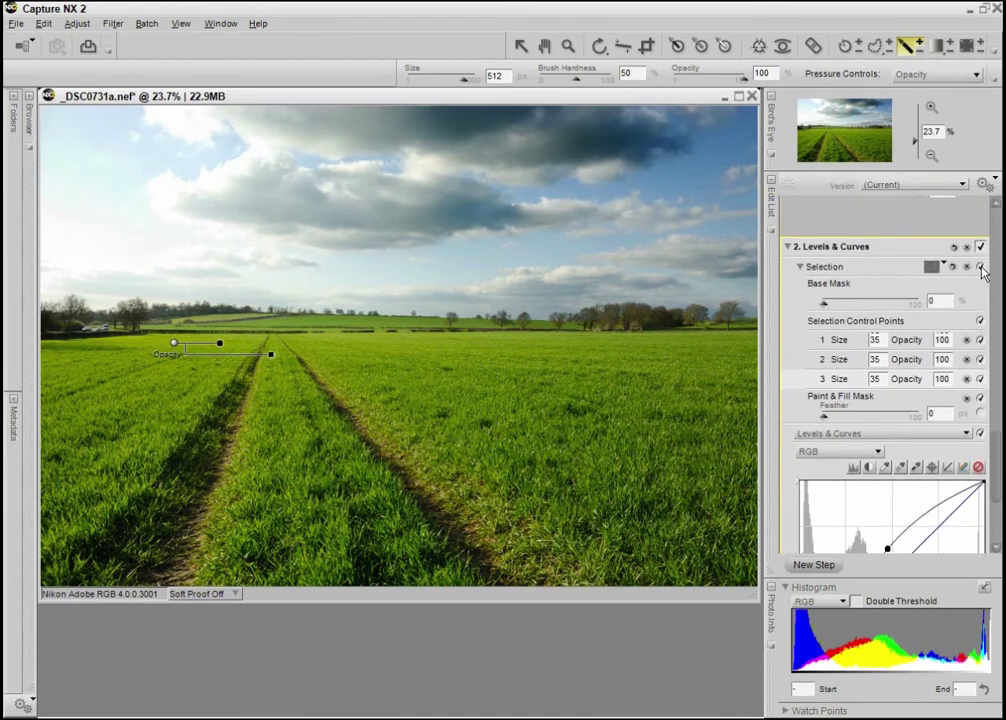
pyautogui.click(980, 267)
pyautogui.click(980, 267)
pyautogui.click(980, 267)
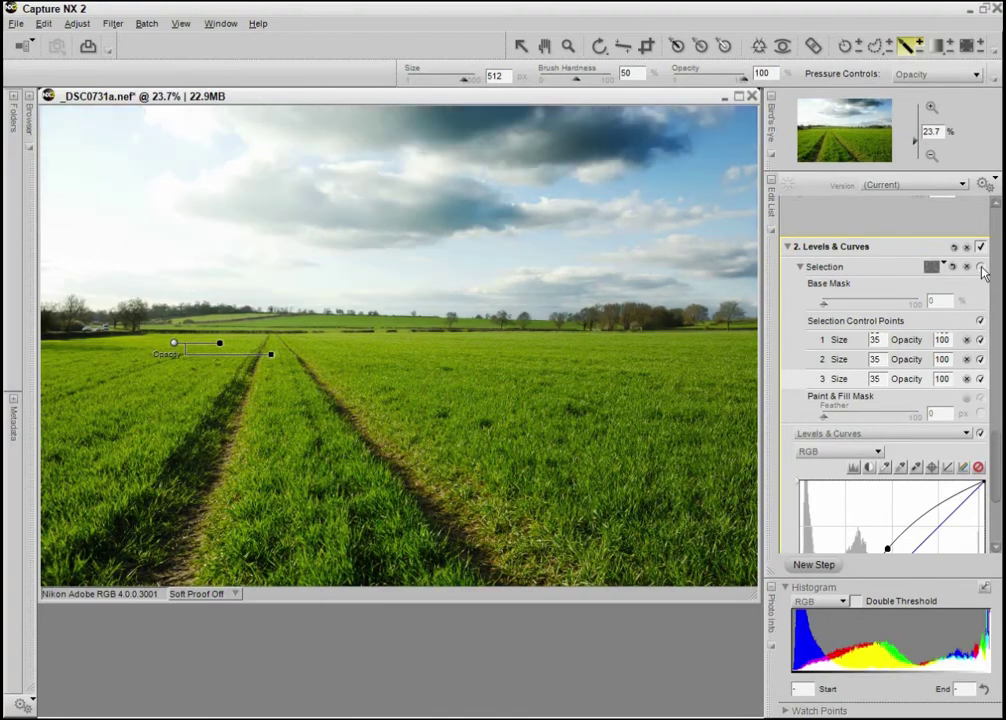
pyautogui.click(980, 267)
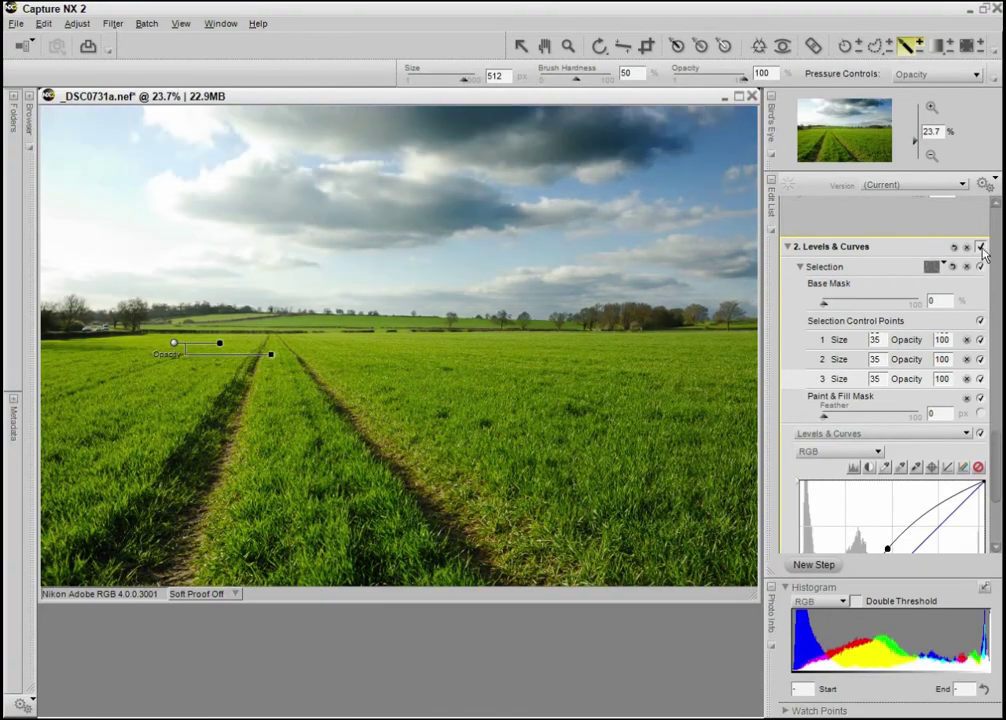
# Toggle the masked curve step off and on to compare, leaving it enabled
pyautogui.click(980, 246)
pyautogui.click(980, 246)
pyautogui.click(980, 246)
pyautogui.click(980, 246)
pyautogui.click(980, 246)
pyautogui.click(980, 246)
# Collapse 1. Levels & Curves and make 2. Levels & Curves the current step
pyautogui.scroll(-5, 962, 487)
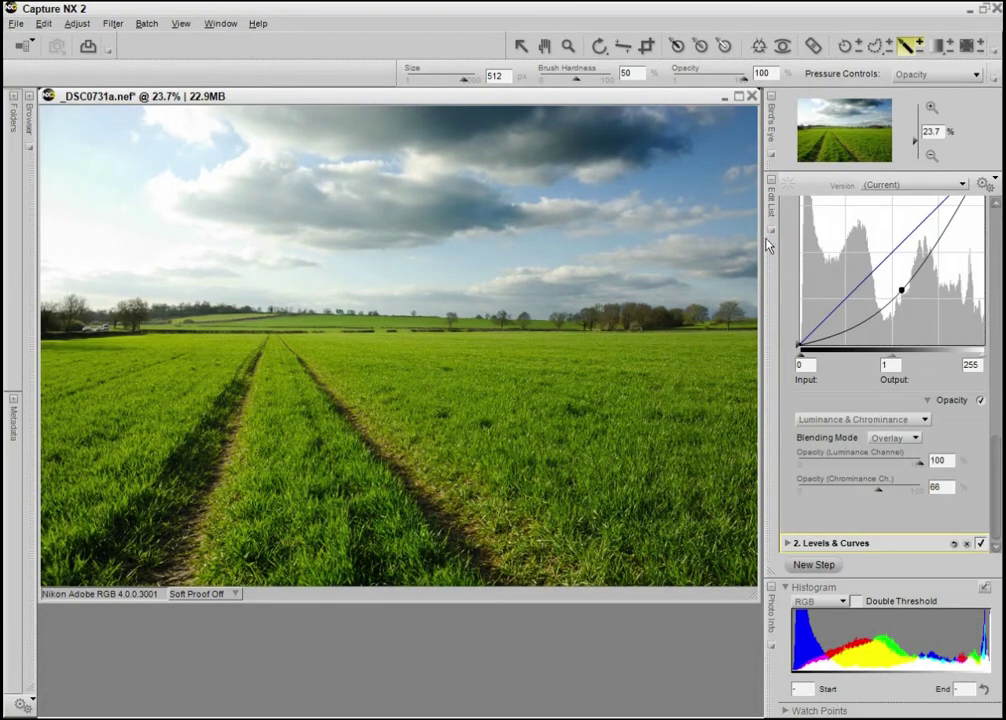
pyautogui.scroll(5, 787, 410)
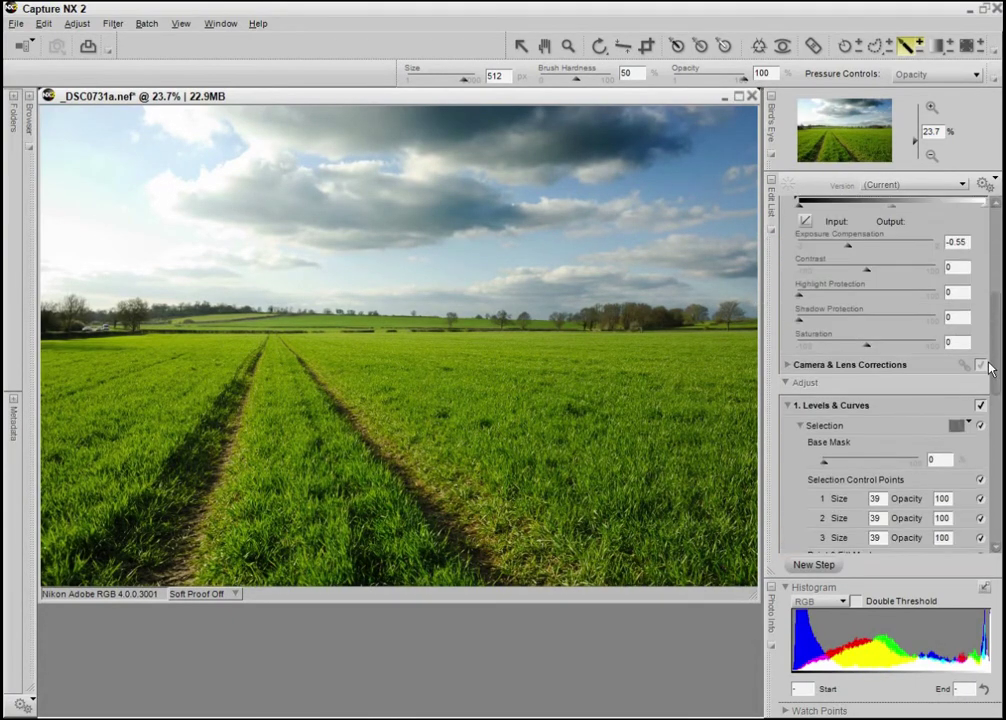
pyautogui.click(786, 407)
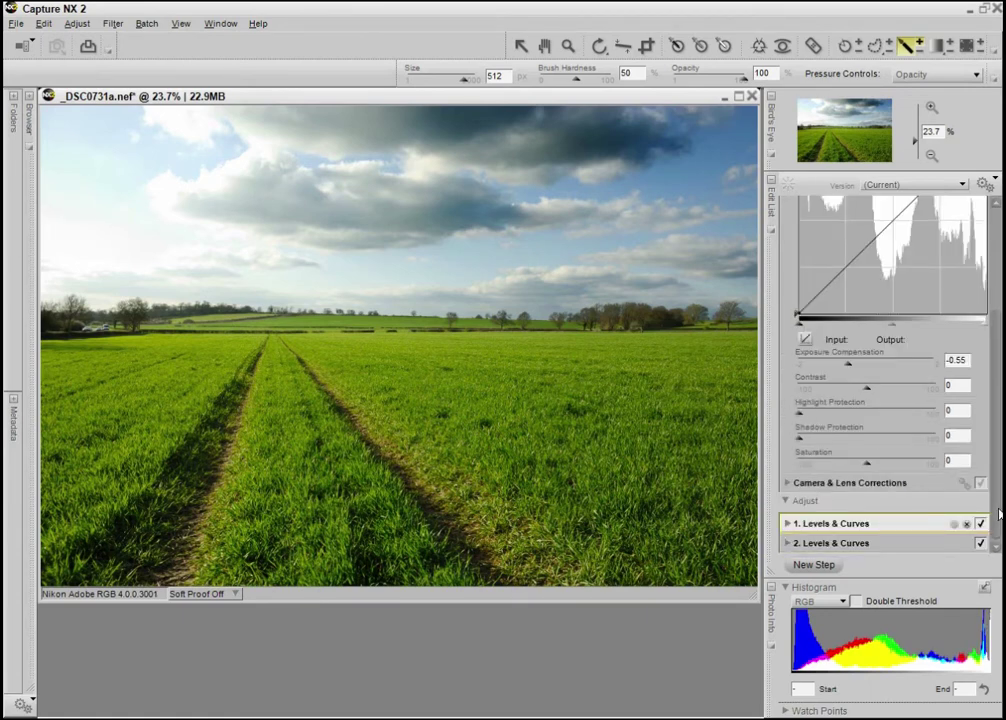
pyautogui.click(880, 547)
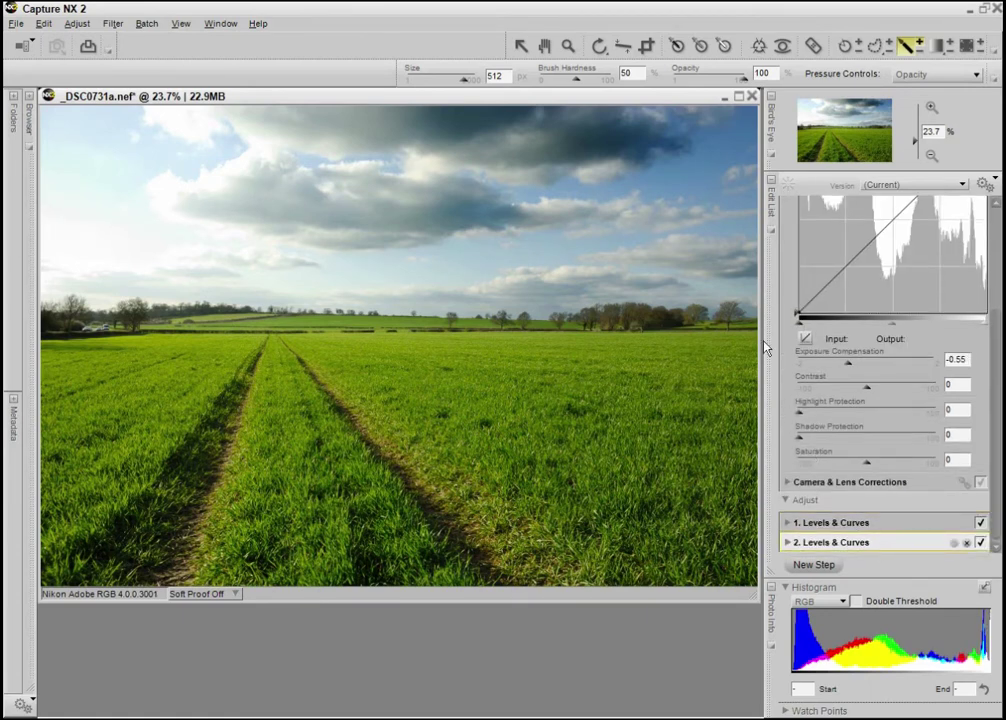
# Place a colour control point on the central grass and set its Brightness to +12
pyautogui.click(759, 49)
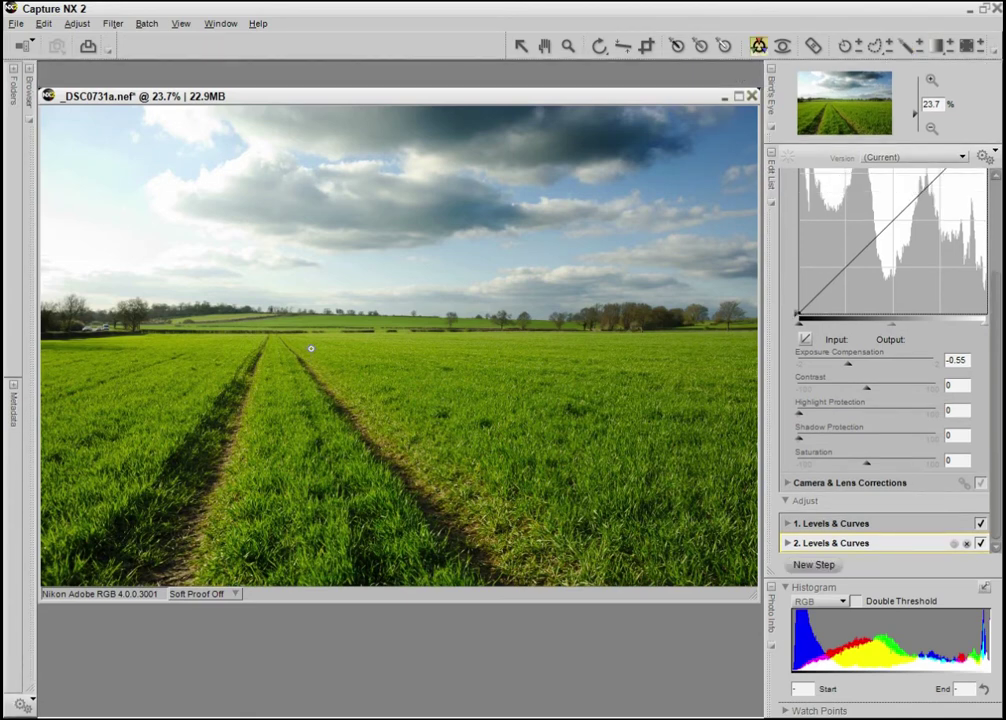
pyautogui.click(310, 348)
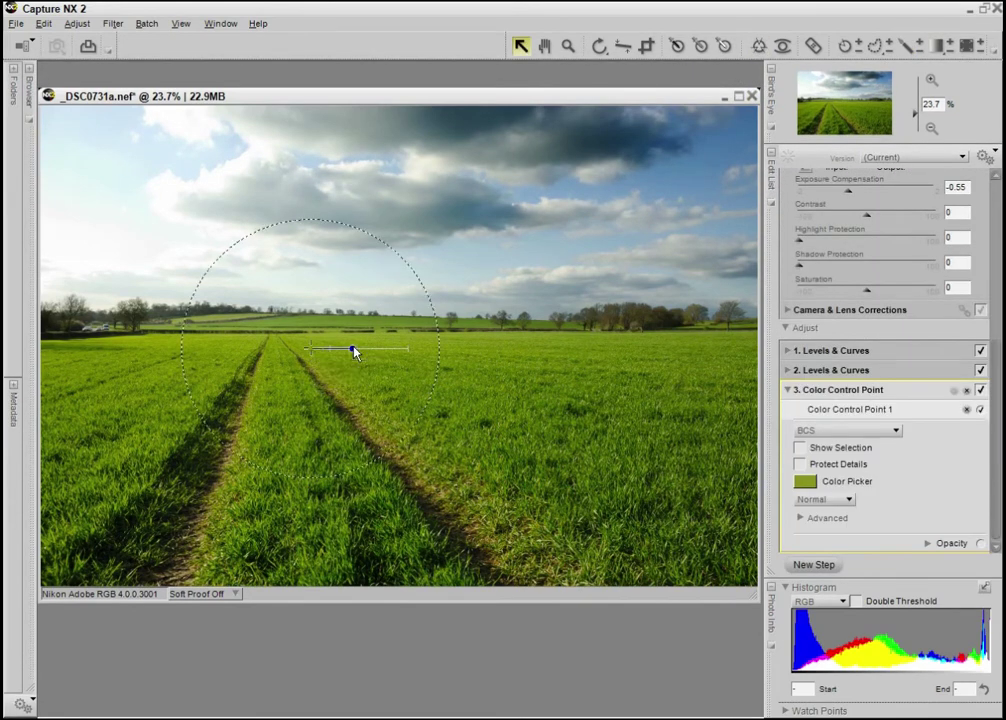
pyautogui.moveTo(366, 362); pyautogui.dragTo(375, 361)
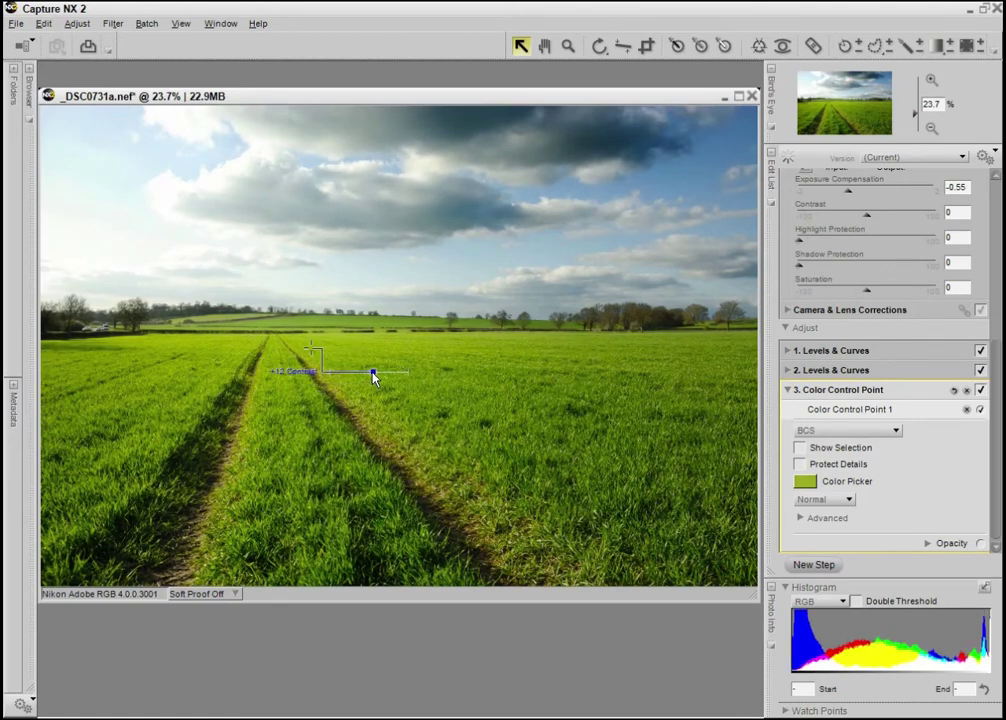
pyautogui.moveTo(310, 348)
pyautogui.mouseDown()
pyautogui.moveTo(318, 355)
pyautogui.moveTo(312, 348)
pyautogui.mouseUp()
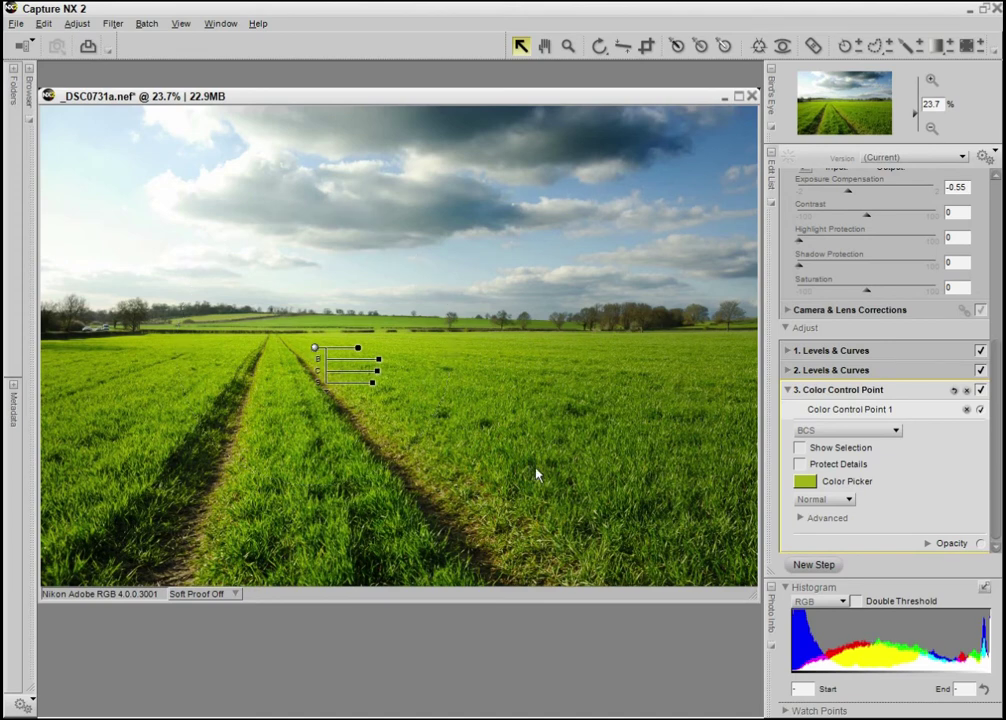
pyautogui.click(379, 360)
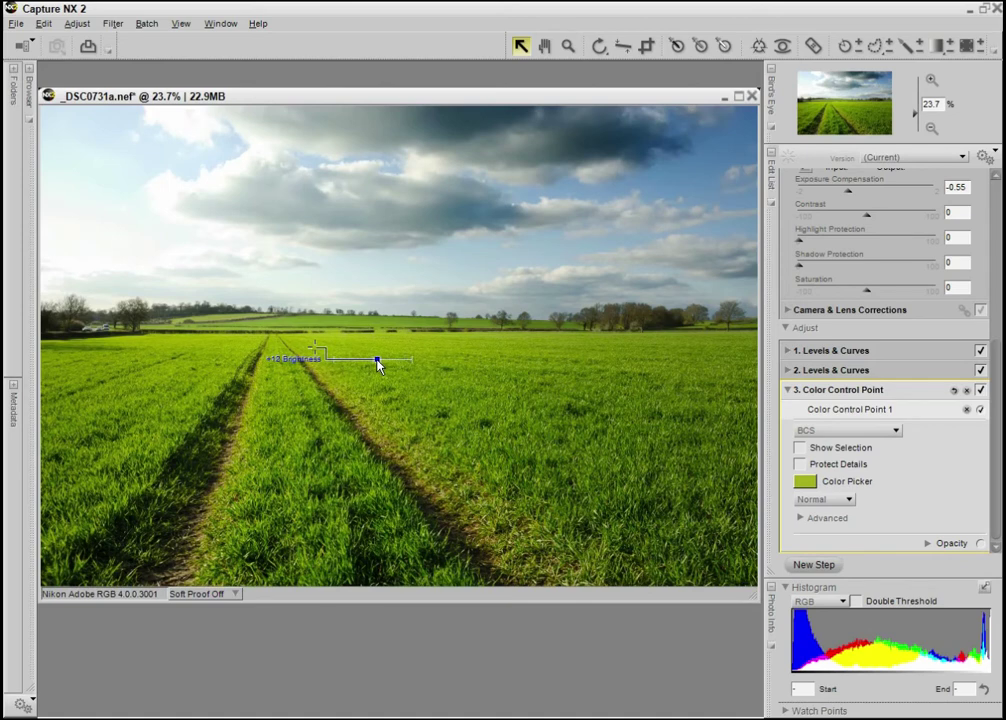
pyautogui.moveTo(378, 364); pyautogui.dragTo(377, 362)
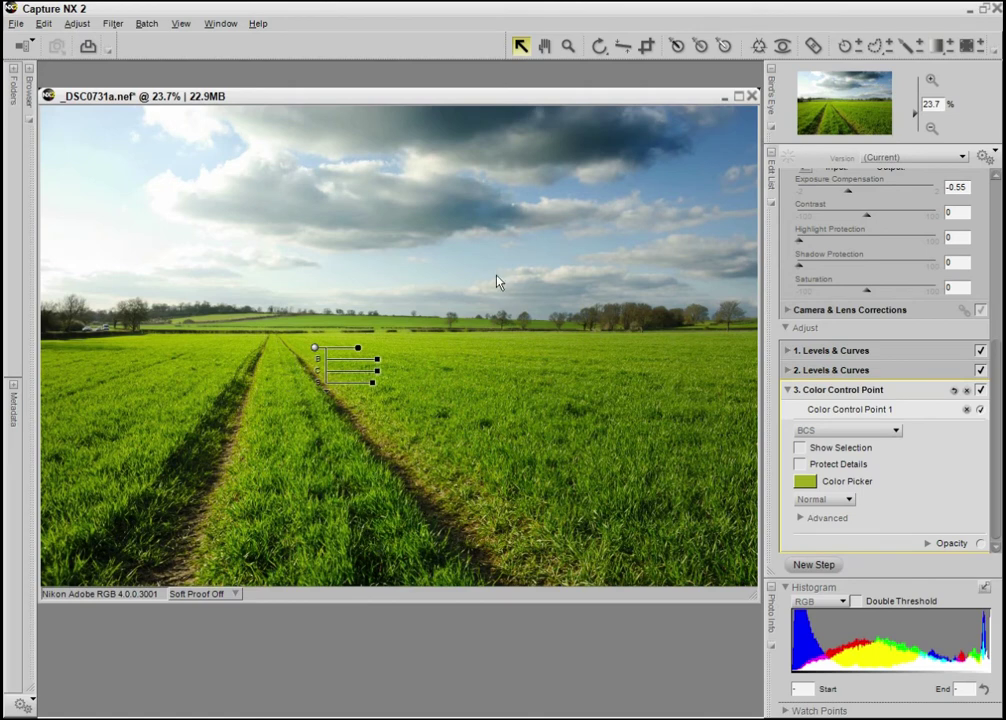
# Add a second colour control point on the lower-right grass, lowering its Brightness slightly
pyautogui.click(758, 46)
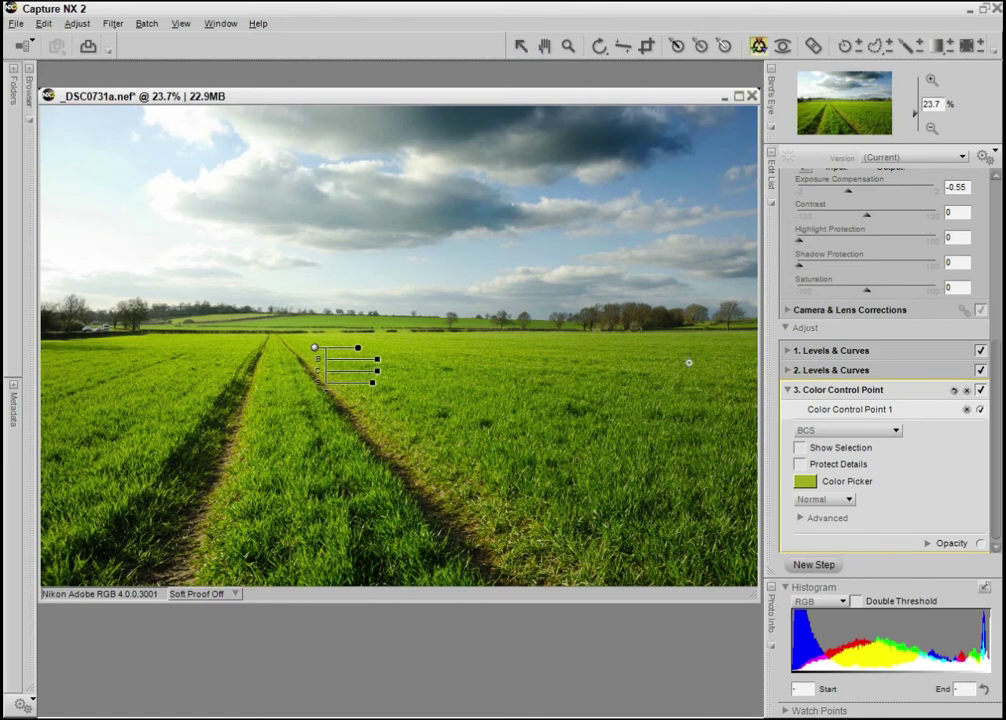
pyautogui.click(641, 442)
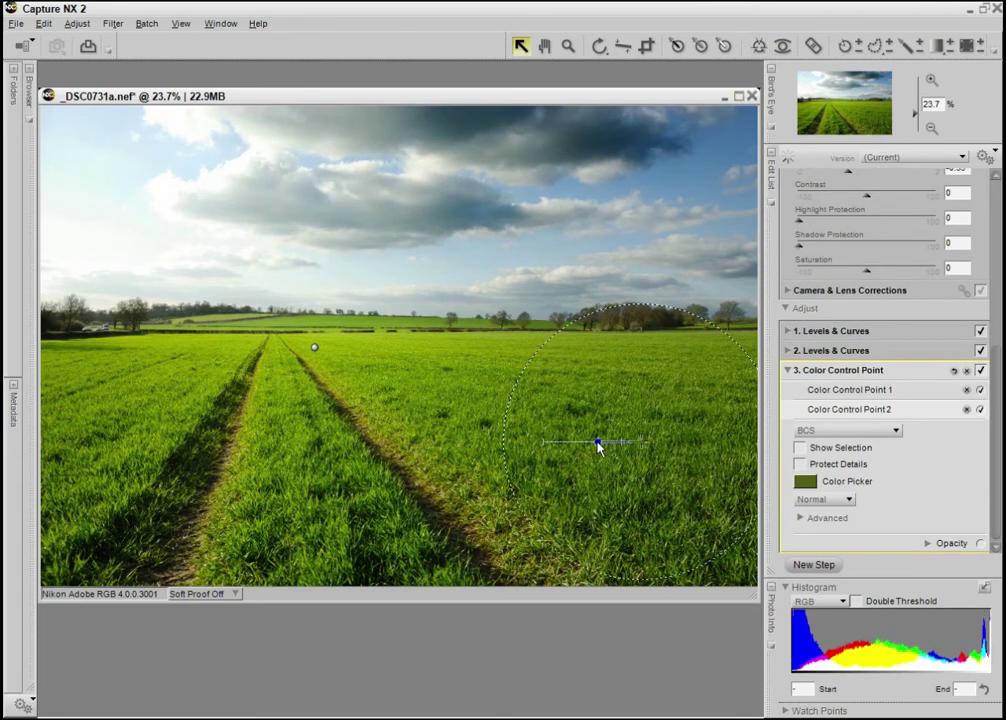
pyautogui.moveTo(585, 458)
pyautogui.moveTo(585, 458); pyautogui.dragTo(578, 458)
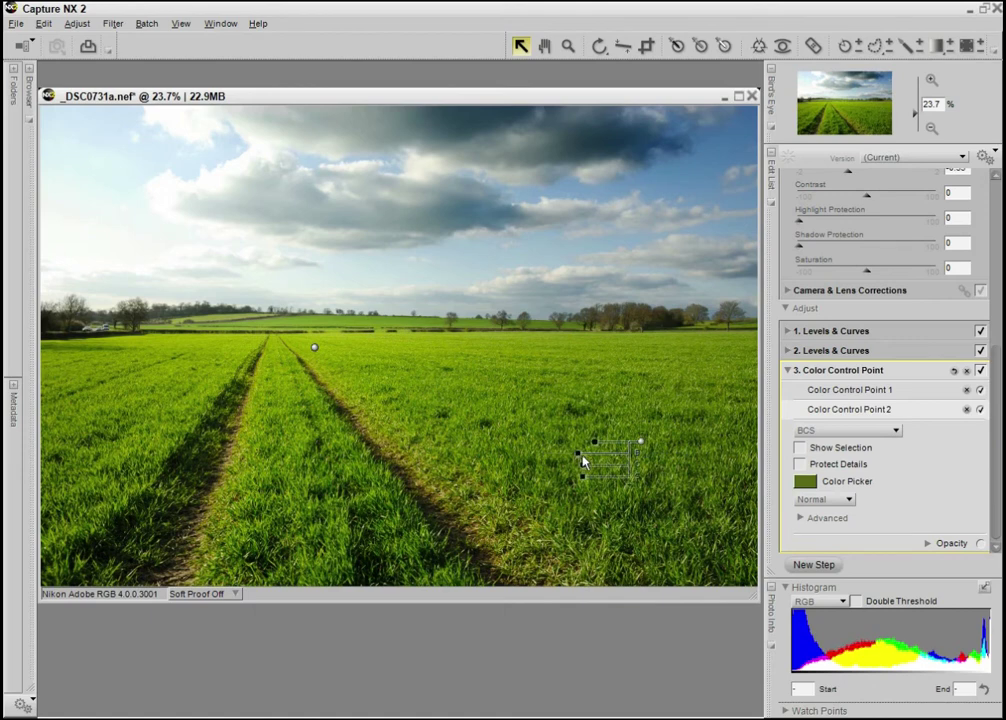
pyautogui.moveTo(582, 468)
# Toggle the Color Control Point step off and on to compare, leaving it enabled
pyautogui.click(979, 371)
pyautogui.click(979, 371)
pyautogui.click(979, 372)
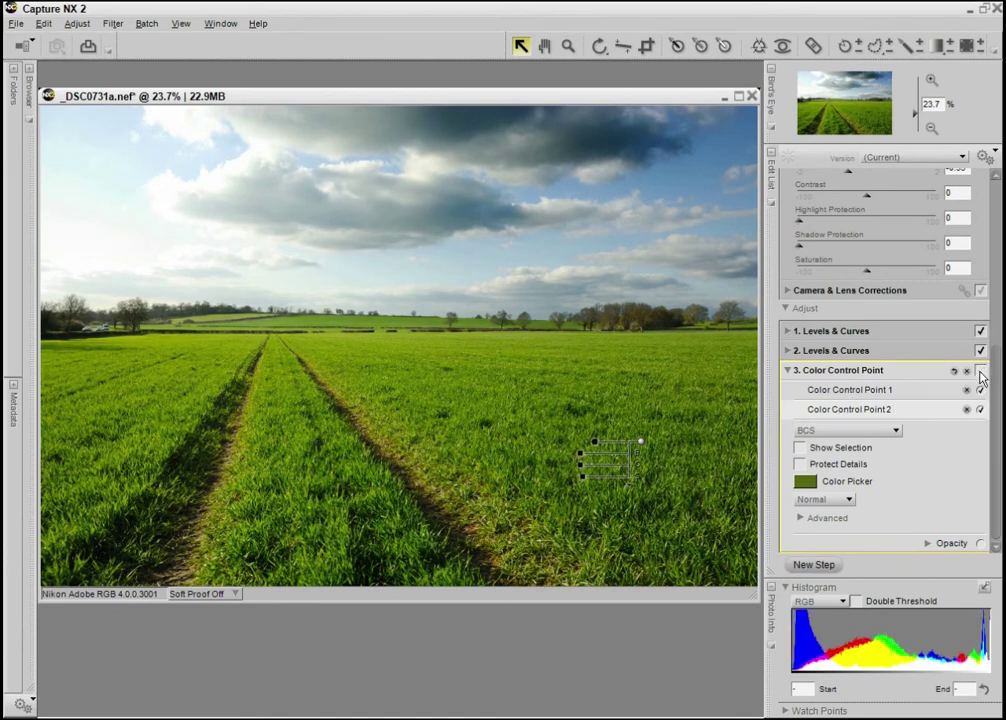
pyautogui.click(979, 371)
pyautogui.click(979, 371)
pyautogui.click(979, 371)
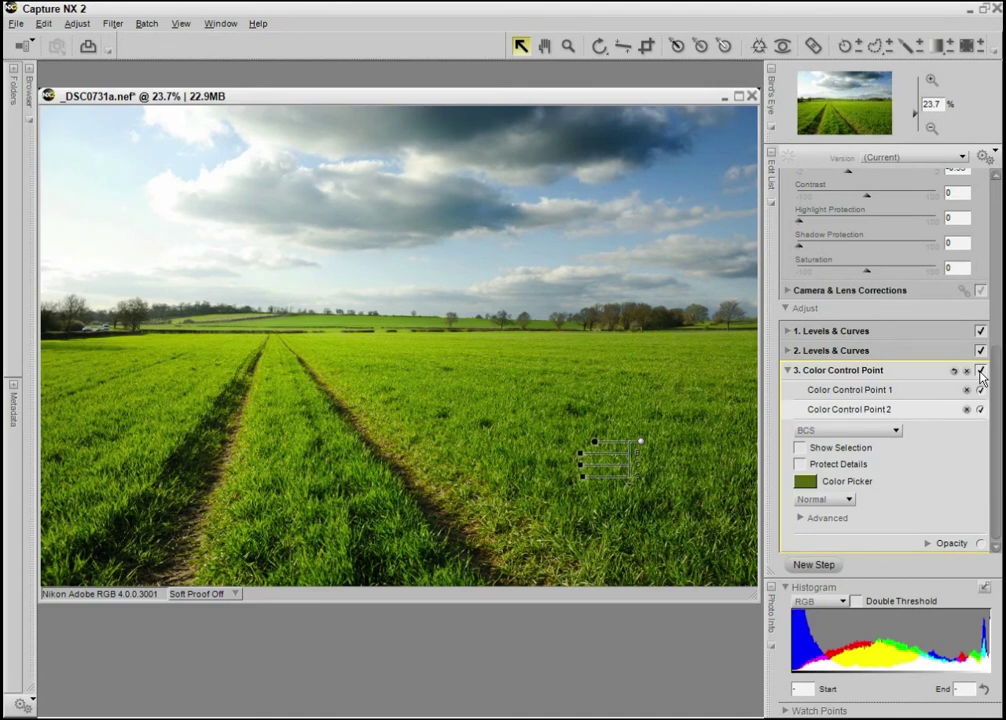